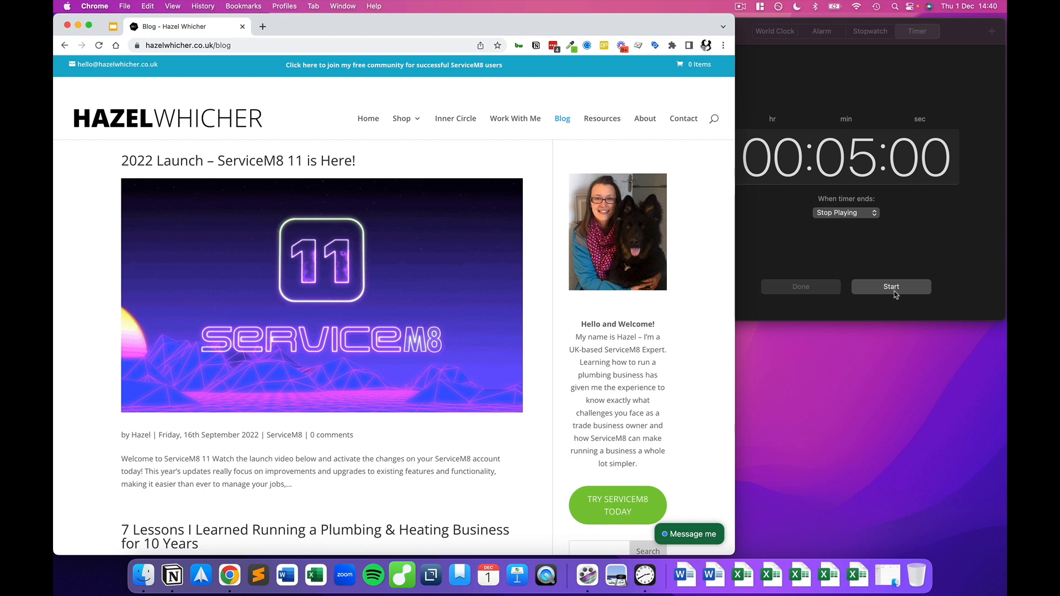
Step: Start the 00:05:00 countdown timer in the Clock app
{"action": "left_click", "coordinate": [896, 296]}
Step: Open the free trial sign-up and enter the first name, last name and e-mail address
{"action": "left_click", "coordinate": [627, 504]}
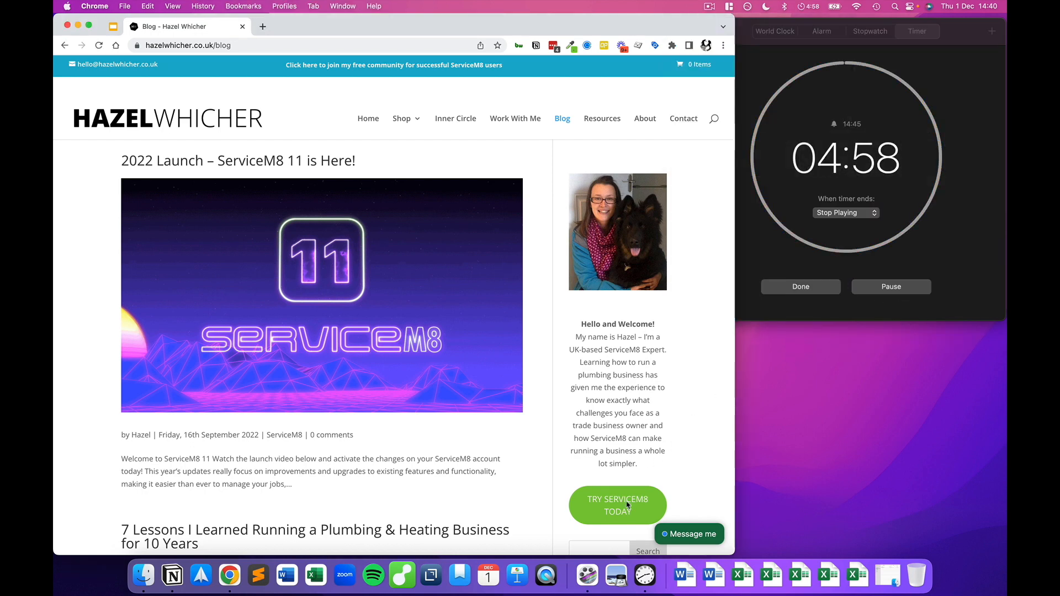
{"action": "scroll", "coordinate": [272, 249], "scroll_direction": "down", "scroll_amount": 2}
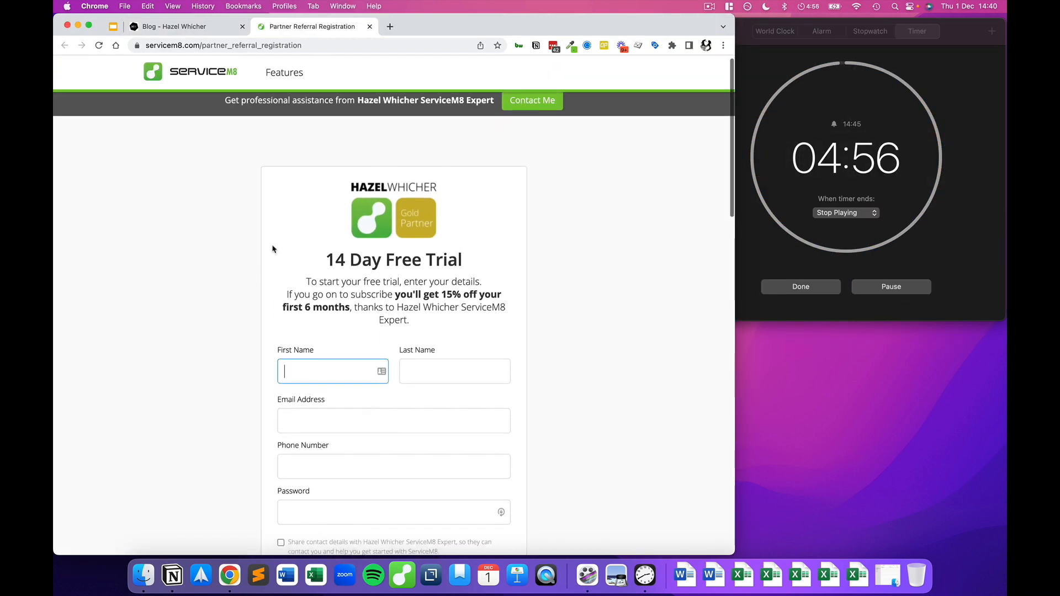
{"action": "double_click", "coordinate": [283, 302]}
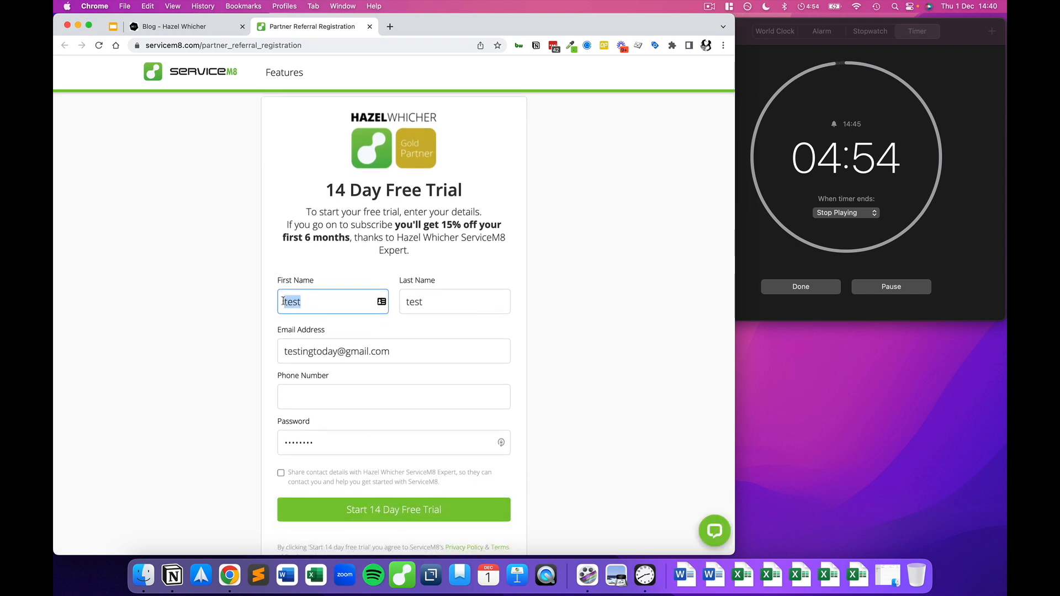
{"action": "type", "text": "test"}
{"action": "key", "text": "Tab"}
{"action": "type", "text": "tester"}
{"action": "key", "text": "Tab"}
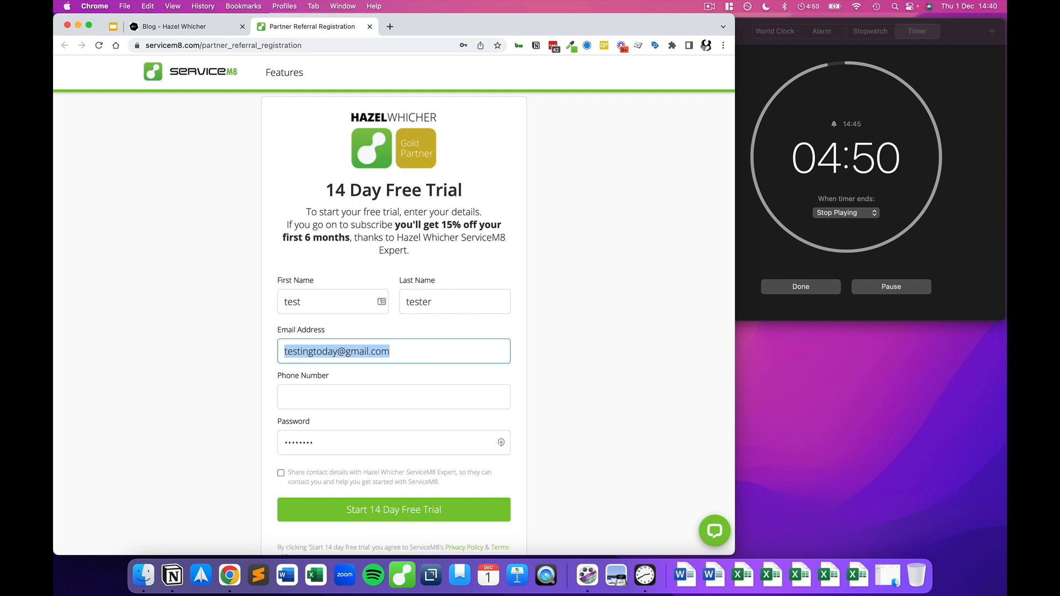
{"action": "type", "text": "the"}
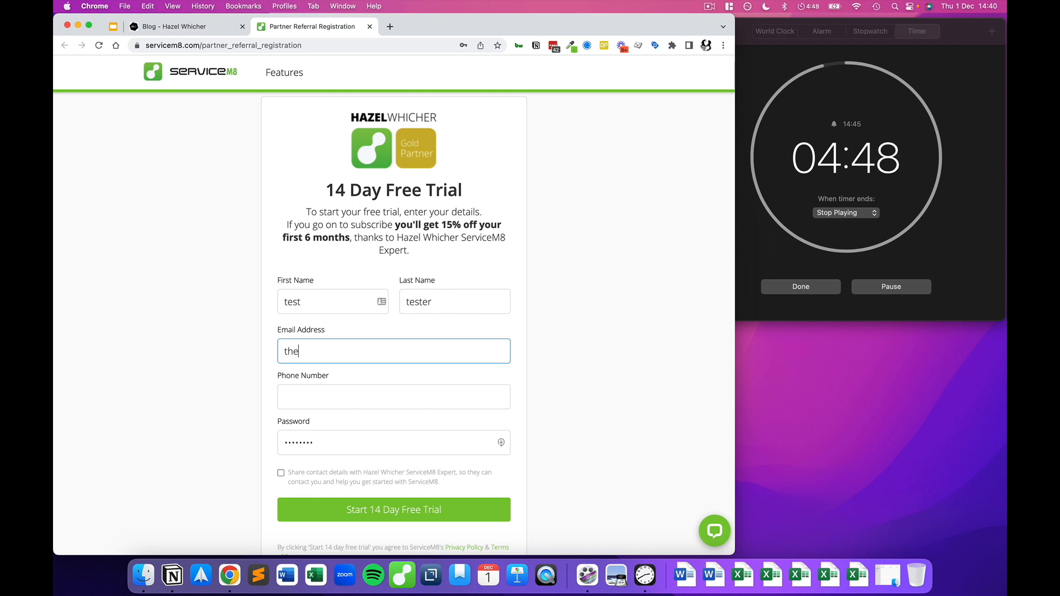
{"action": "type", "text": "speedyplu"}
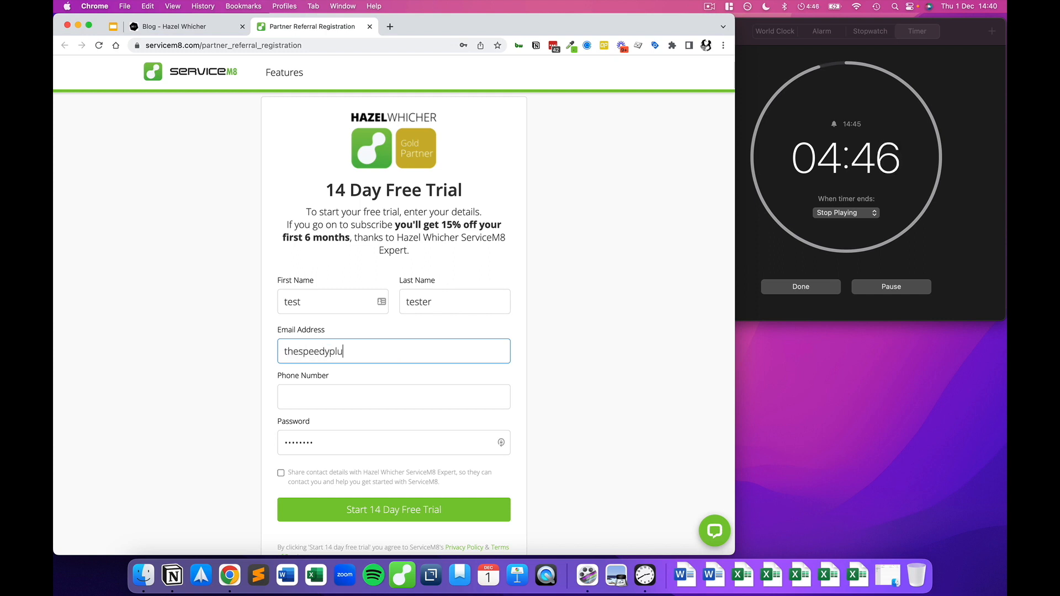
{"action": "type", "text": "mber@test.co"}
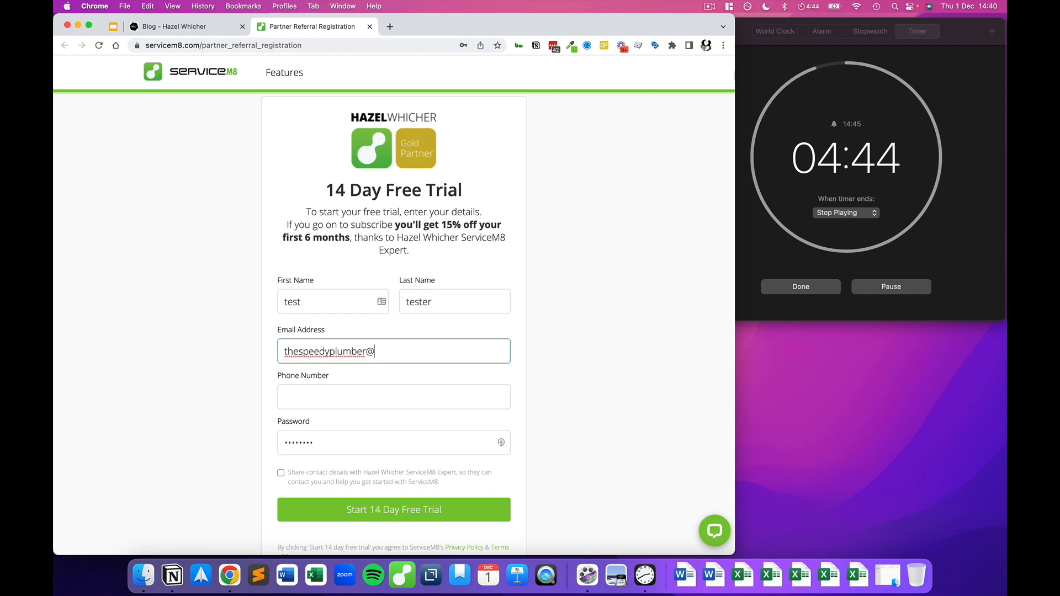
Step: Add the phone number and password, opt in to sharing details, and submit the trial sign-up
{"action": "key", "text": "Tab"}
{"action": "key", "text": "Tab"}
{"action": "type", "text": "tester"}
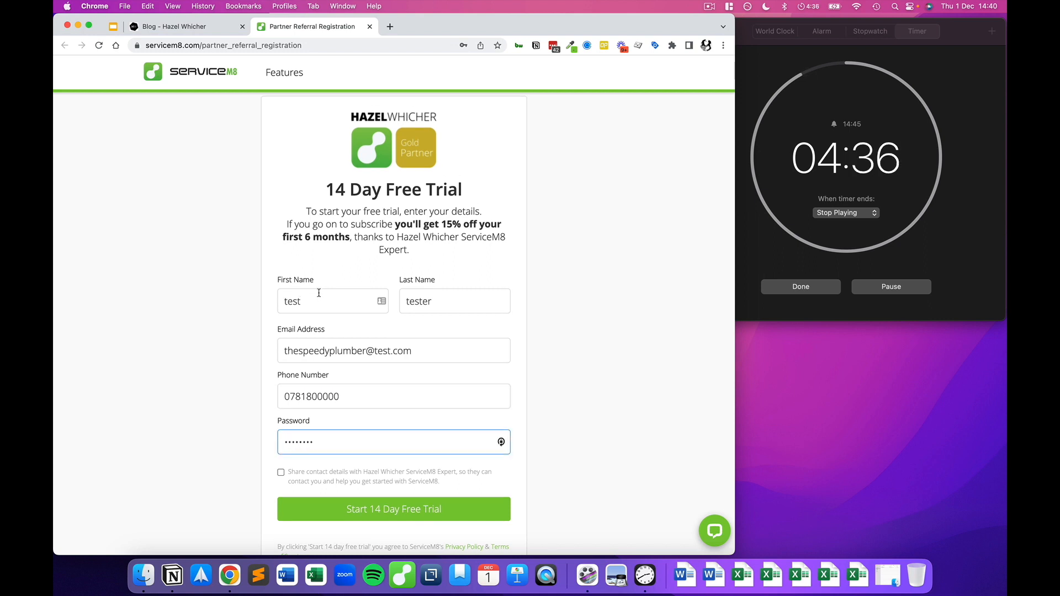
{"action": "scroll", "coordinate": [320, 292], "scroll_direction": "down", "scroll_amount": 5}
{"action": "left_click", "coordinate": [281, 329]}
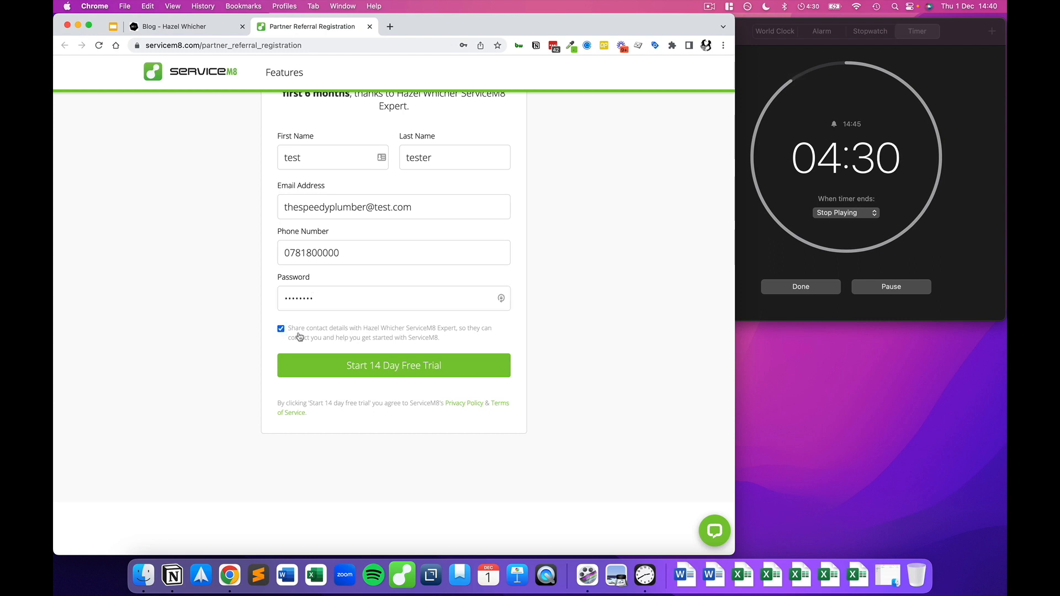
{"action": "left_click", "coordinate": [401, 370]}
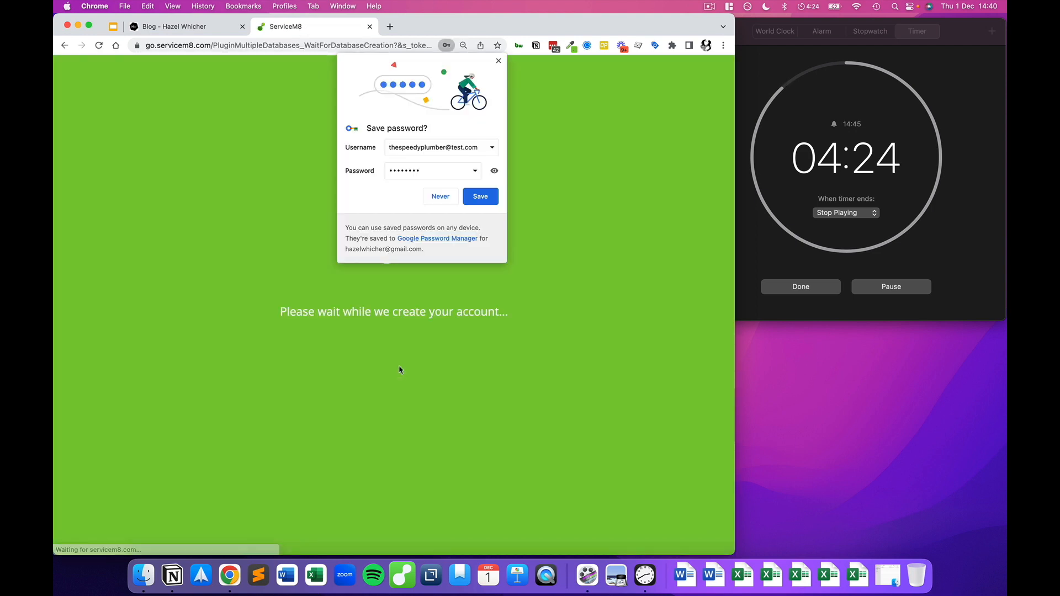
Step: Save the new login in Chrome and add it to LastPass
{"action": "left_click", "coordinate": [480, 196]}
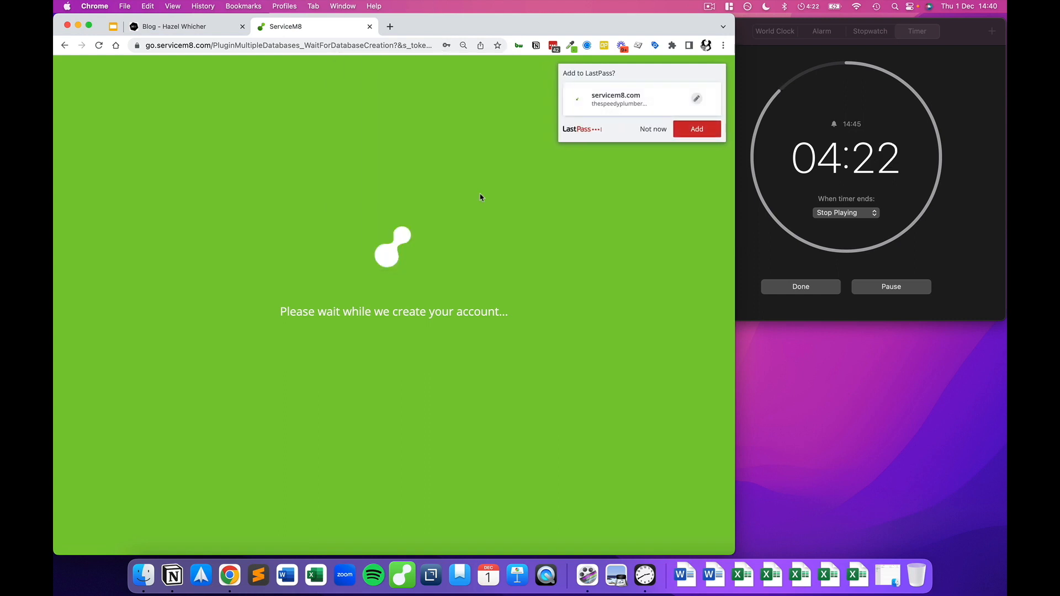
{"action": "left_click", "coordinate": [694, 128]}
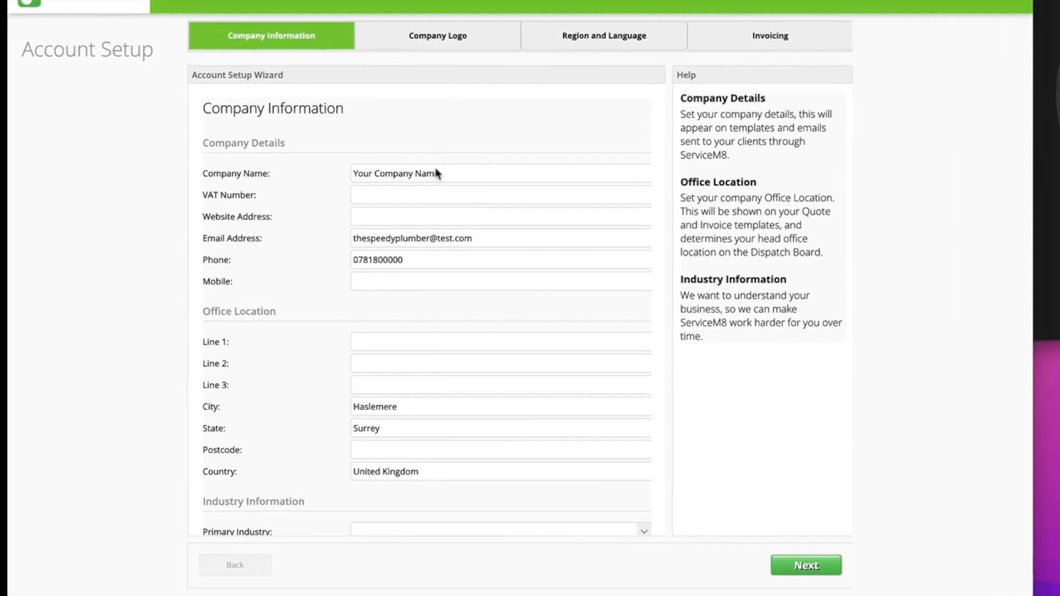
{"action": "left_click_drag", "start_coordinate": [481, 167], "coordinate": [349, 172]}
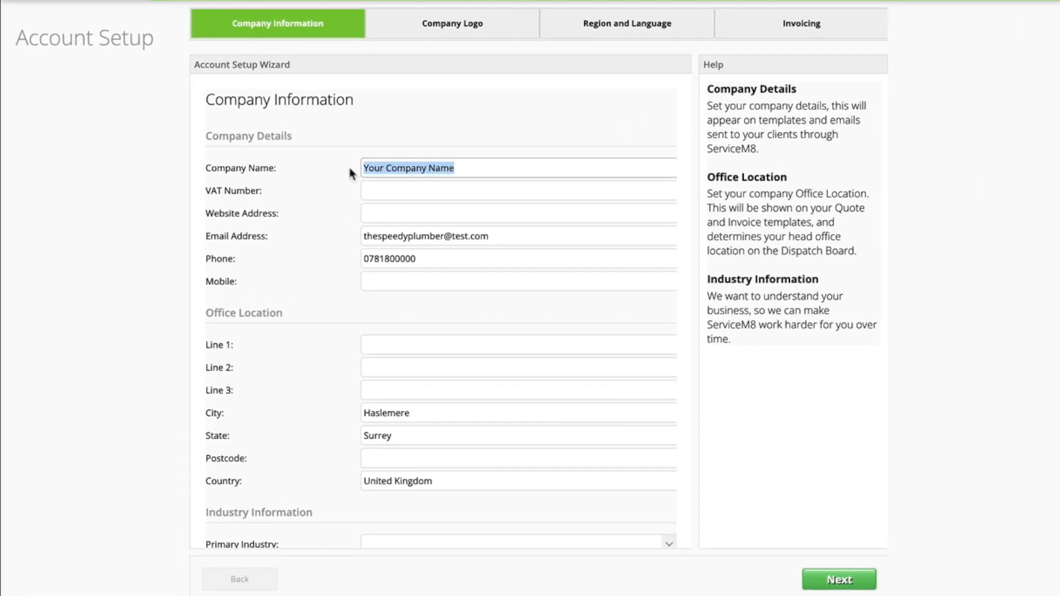
{"action": "type", "text": "The Speedy Plumber"}
{"action": "key", "text": "Tab"}
{"action": "key", "text": "Tab"}
{"action": "type", "text": "www.speedyplumbe"}
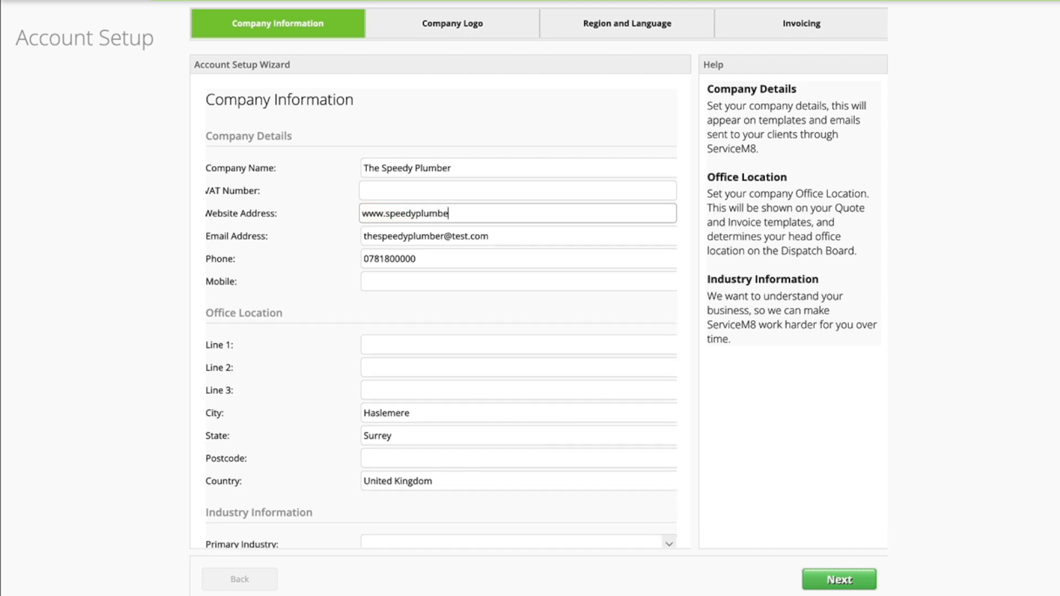
{"action": "type", "text": "r.co.uk"}
{"action": "key", "text": "Tab"}
{"action": "key", "text": "Tab"}
{"action": "key", "text": "ctrl+c"}
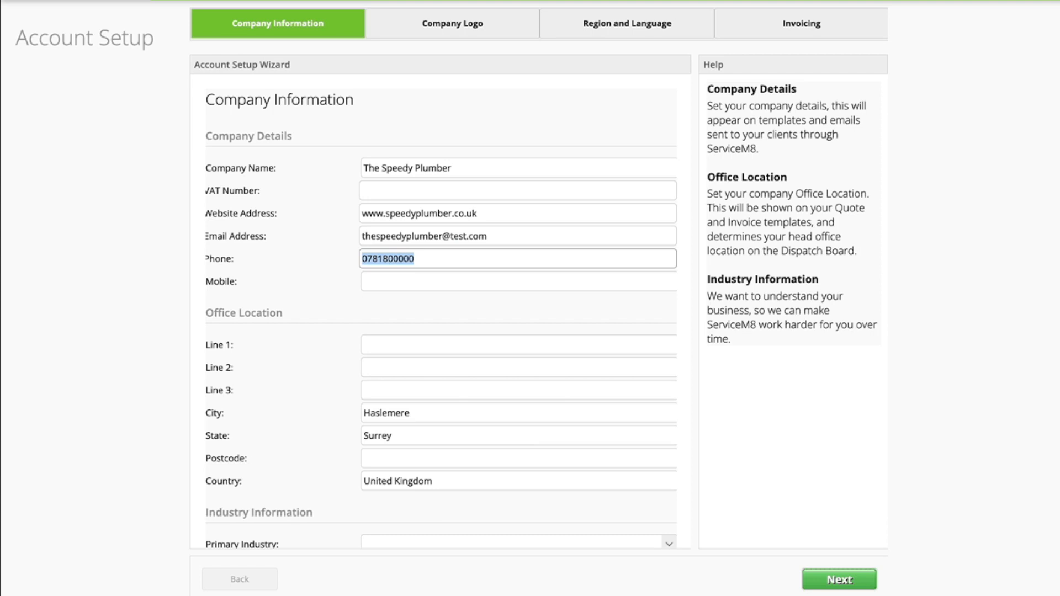
{"action": "left_click", "coordinate": [387, 281]}
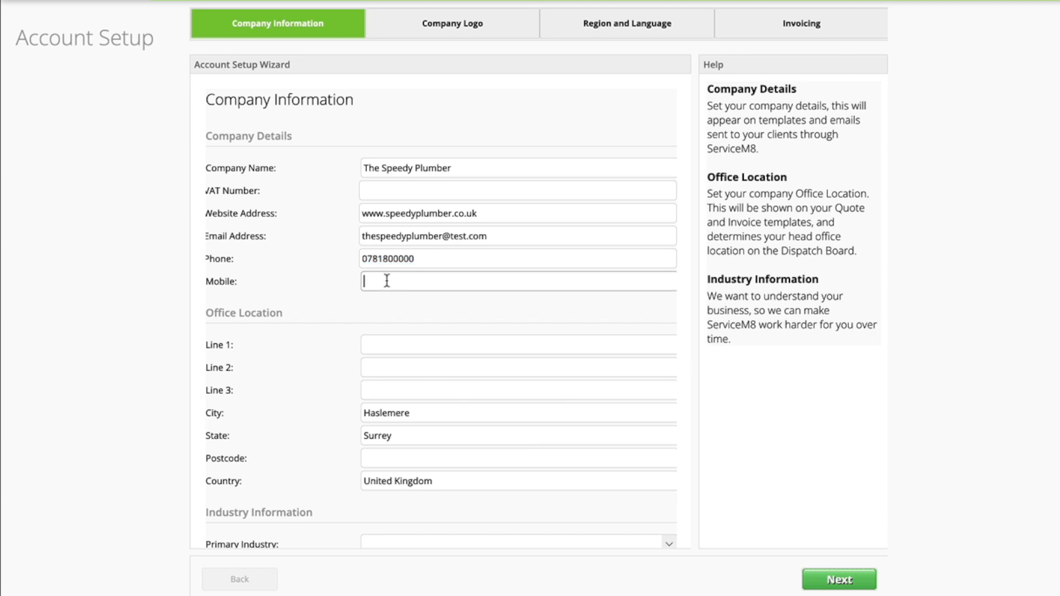
{"action": "key", "text": "ctrl+v"}
Step: Fill in the company street address, the town Woking and the postcode
{"action": "scroll", "coordinate": [386, 281], "scroll_direction": "down", "scroll_amount": 1}
{"action": "left_click", "coordinate": [386, 302]}
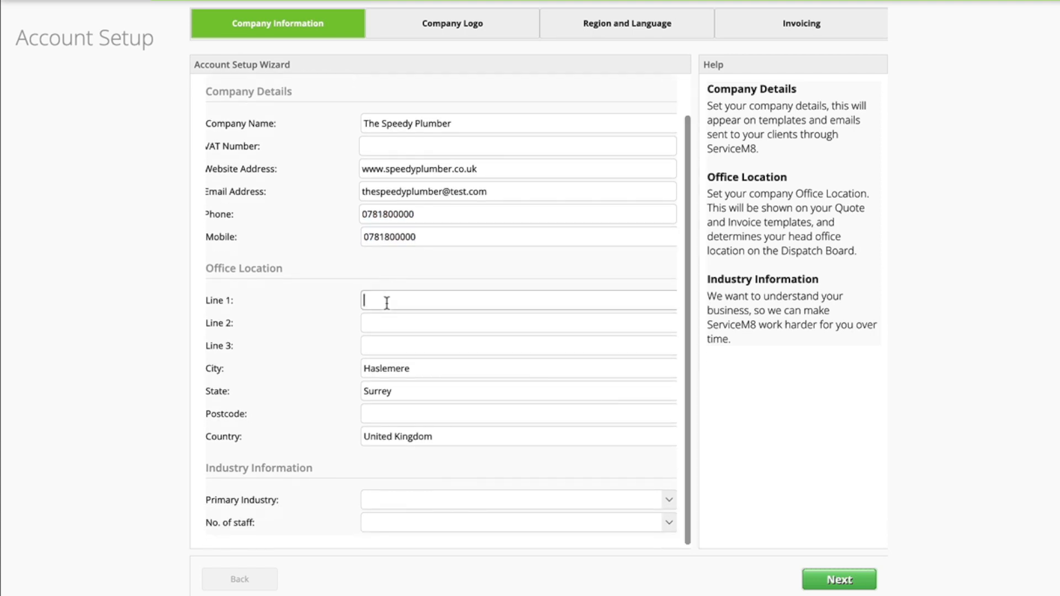
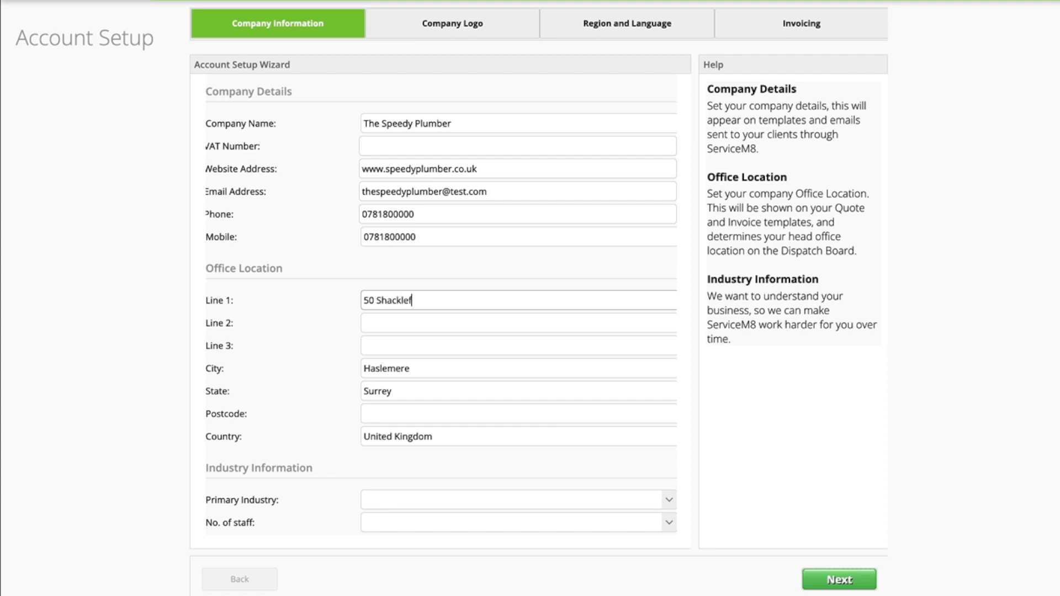
{"action": "key", "text": "Tab"}
{"action": "key", "text": "Tab"}
{"action": "key", "text": "Tab"}
{"action": "type", "text": "Woking"}
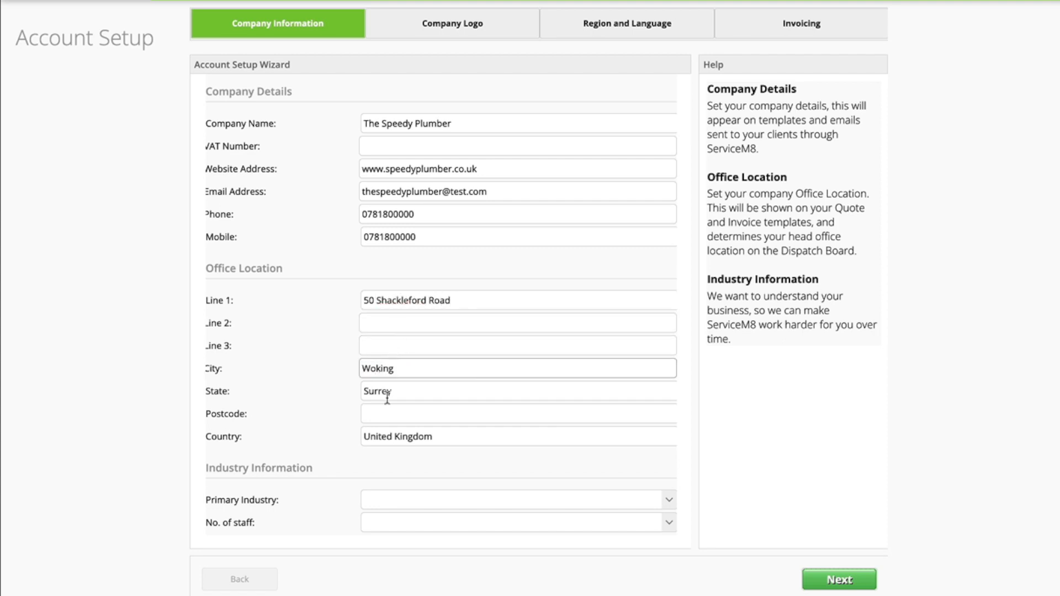
{"action": "left_click", "coordinate": [366, 412]}
{"action": "type", "text": "GU22 9DF"}
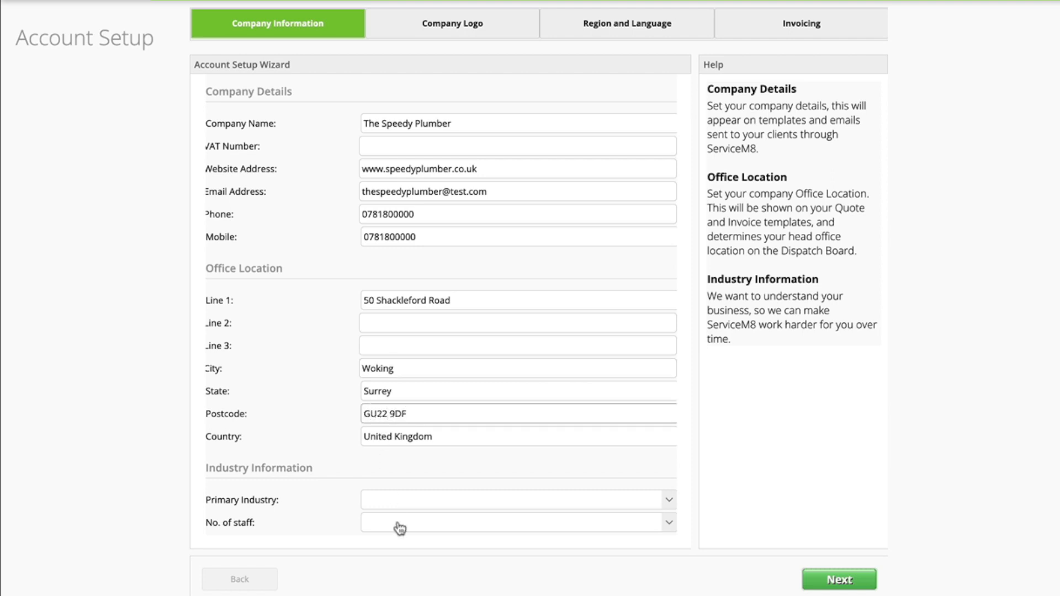
Step: Set primary industry to Plumbing and staff to 2 - 3 Staff, then continue to Company Logo
{"action": "left_click", "coordinate": [593, 504]}
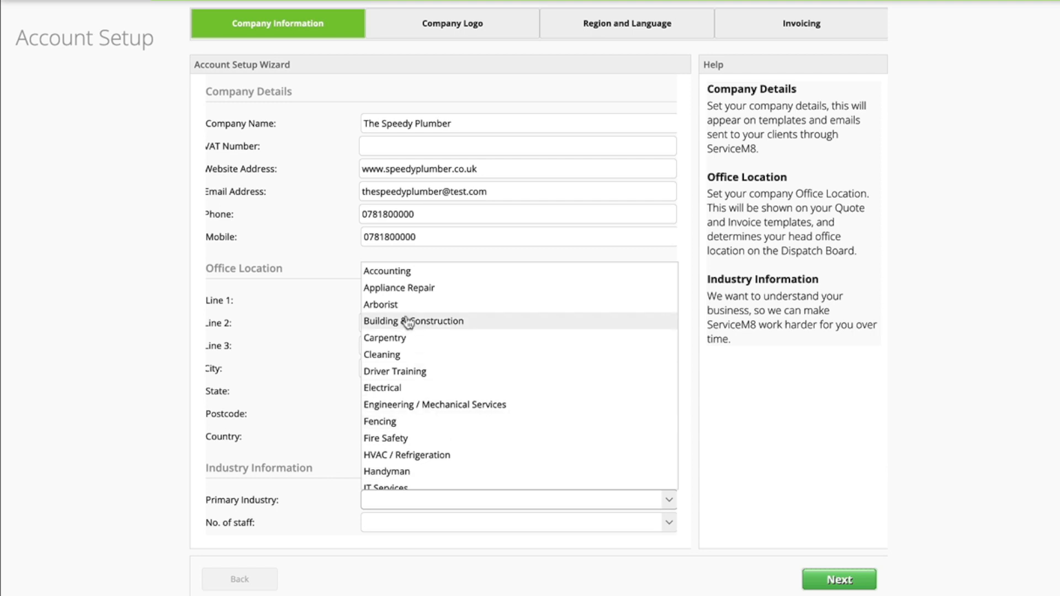
{"action": "scroll", "coordinate": [406, 326], "scroll_direction": "down", "scroll_amount": 2}
{"action": "scroll", "coordinate": [409, 378], "scroll_direction": "down", "scroll_amount": 3}
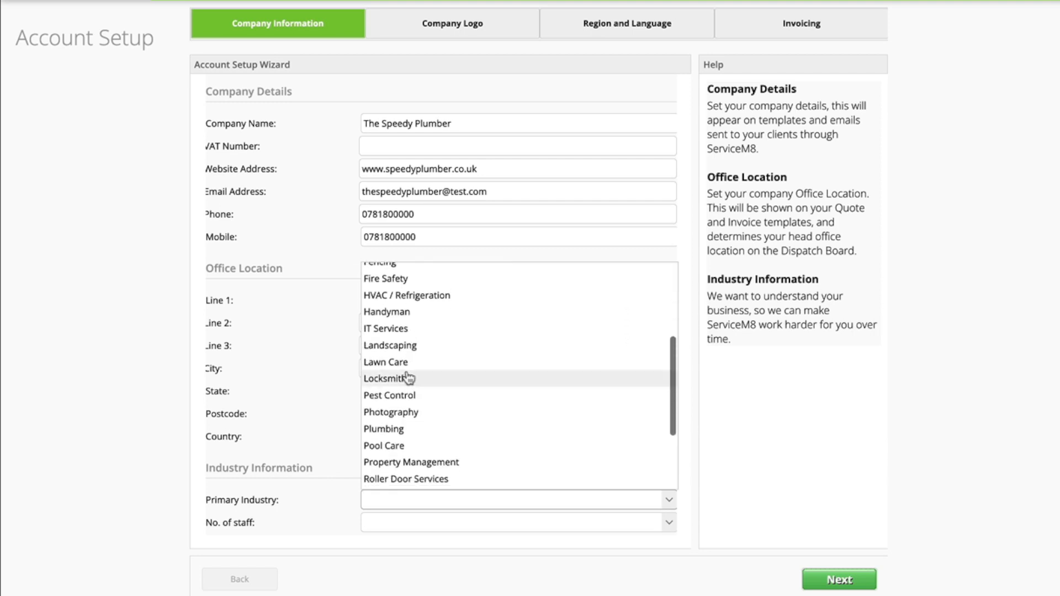
{"action": "left_click", "coordinate": [393, 433]}
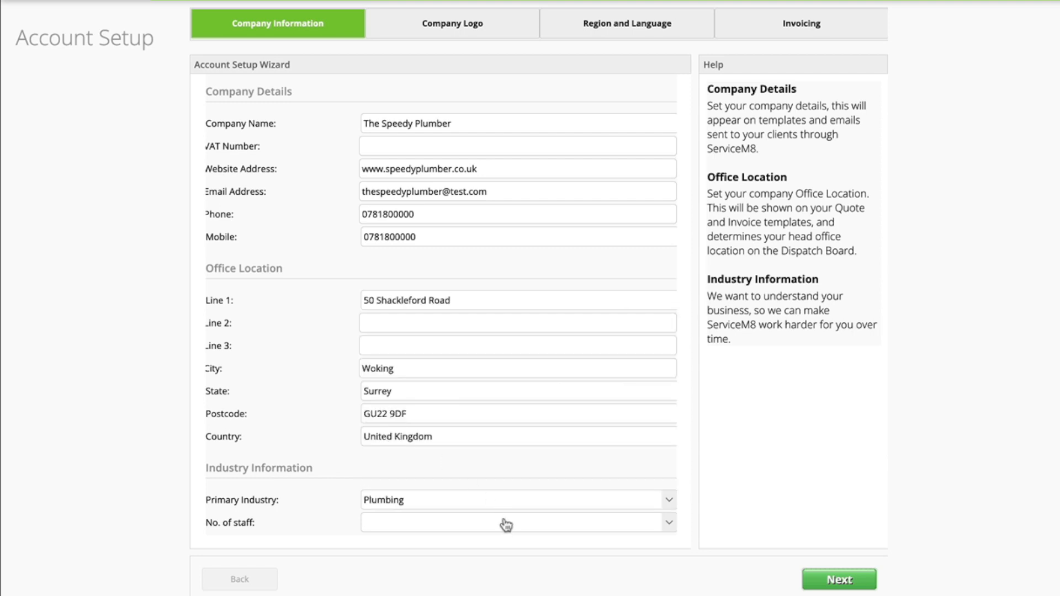
{"action": "left_click", "coordinate": [505, 523]}
{"action": "left_click", "coordinate": [419, 560]}
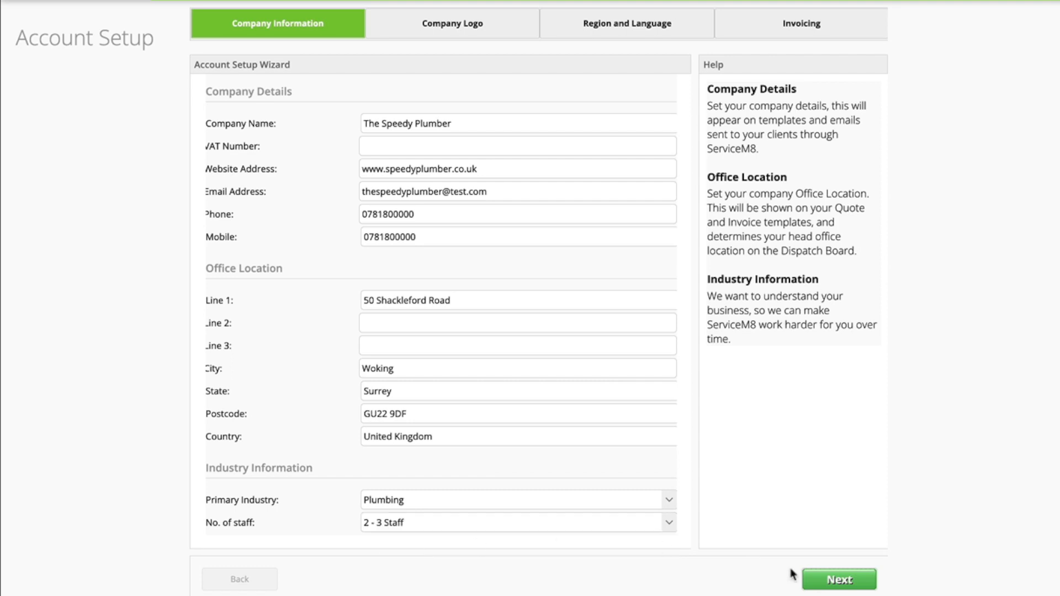
{"action": "left_click", "coordinate": [817, 581]}
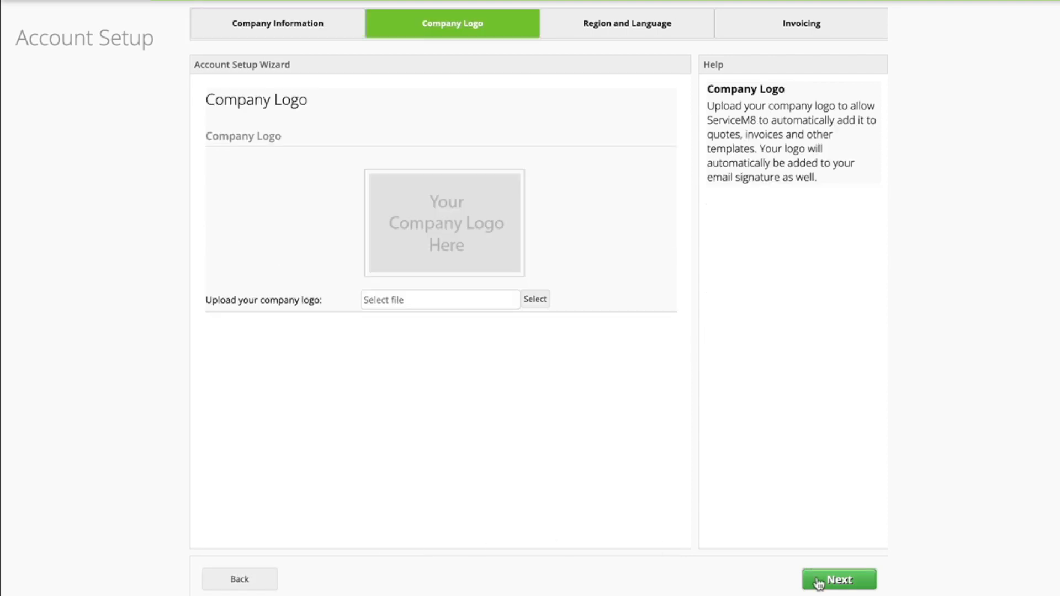
Step: Upload logo.png as the company logo and advance to the invoicing step
{"action": "left_click", "coordinate": [543, 305]}
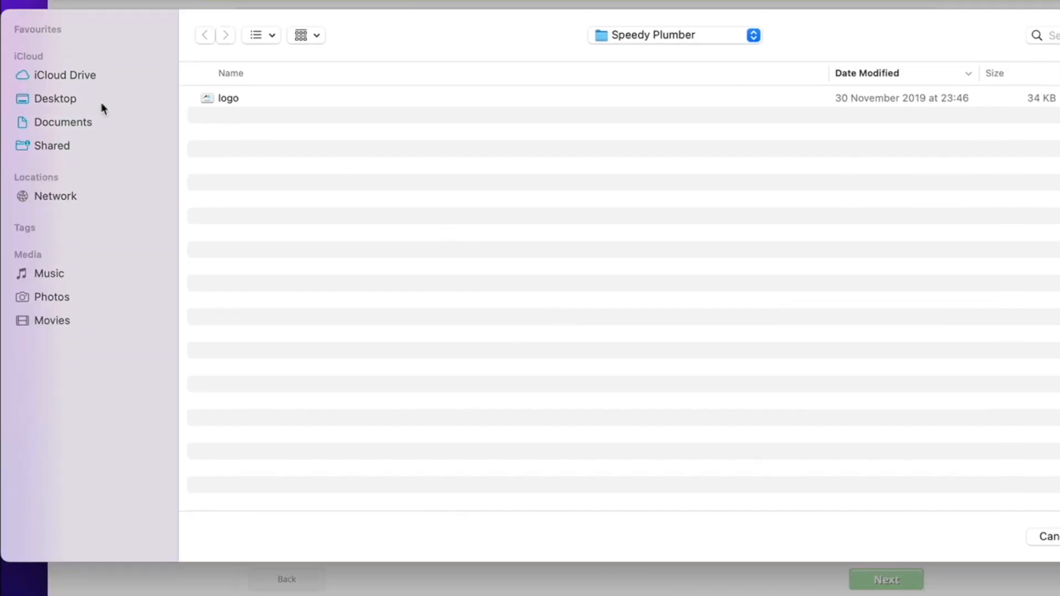
{"action": "double_click", "coordinate": [237, 99]}
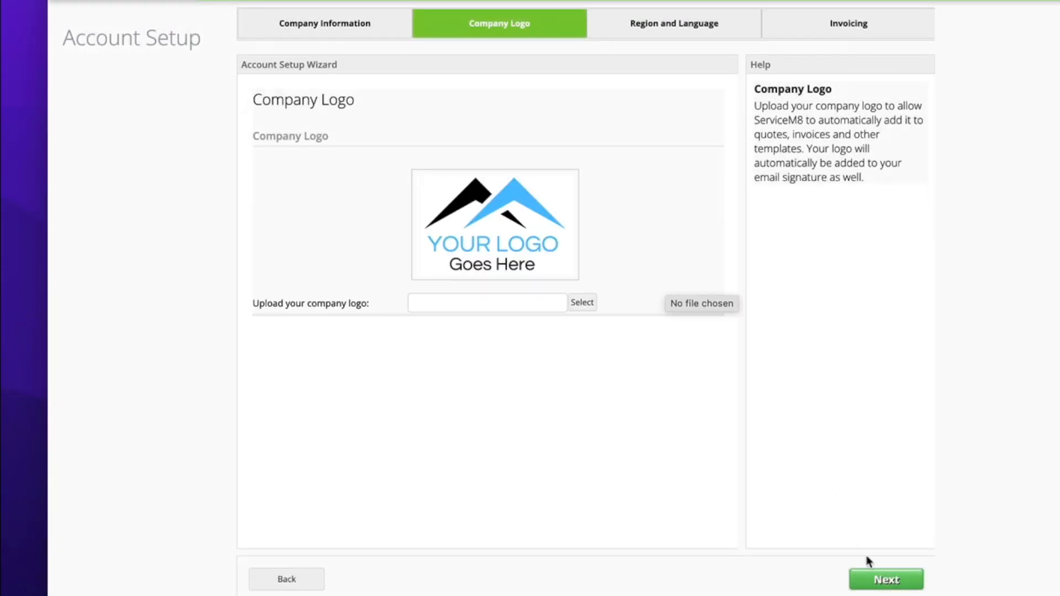
{"action": "left_click", "coordinate": [878, 581]}
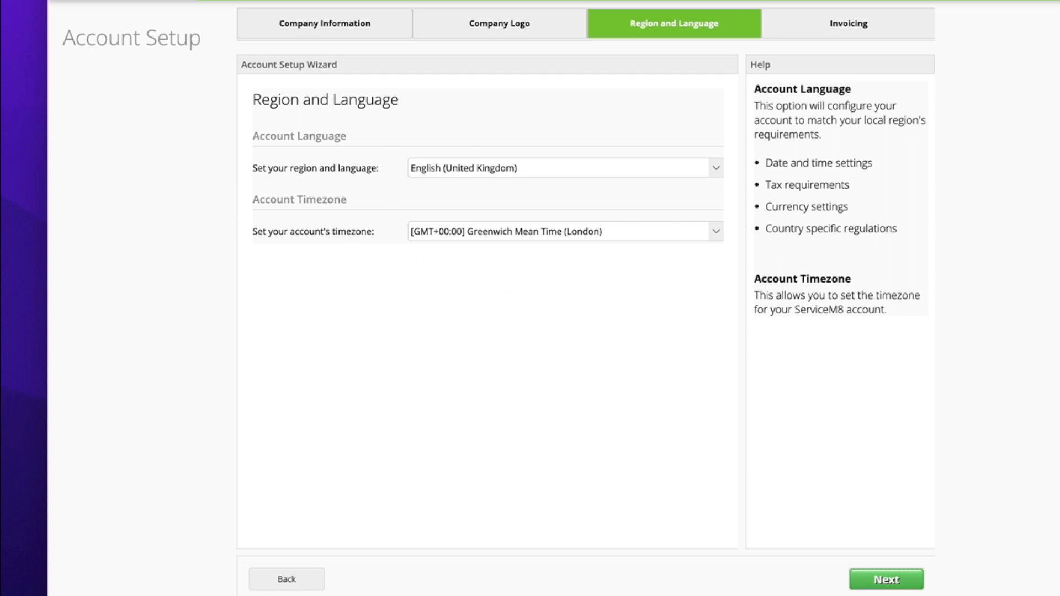
{"action": "left_click", "coordinate": [885, 580]}
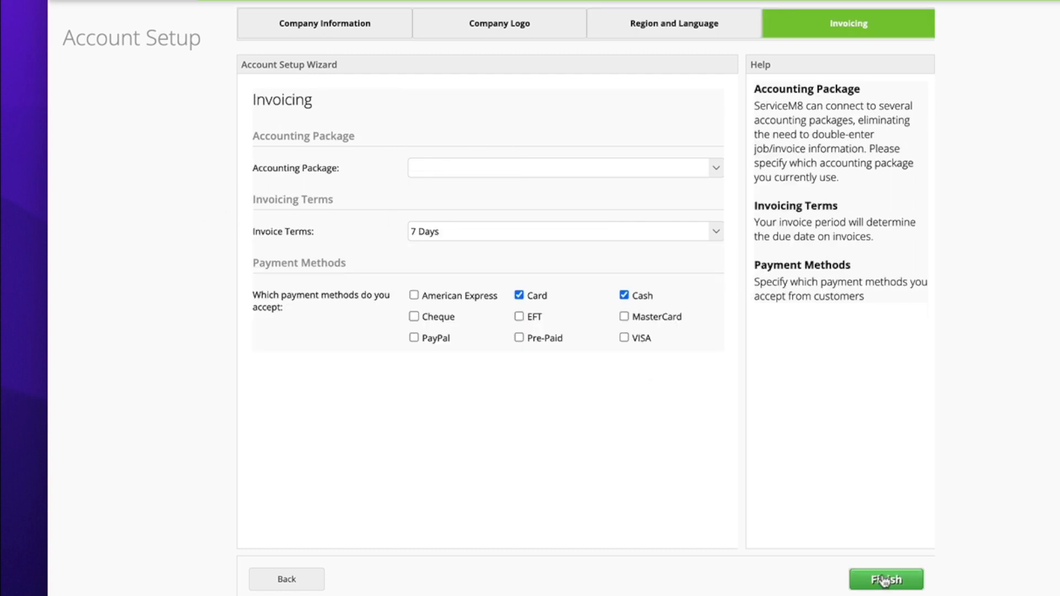
Step: Set the accounting package to No Accounting Package and finish setup
{"action": "left_click", "coordinate": [517, 172]}
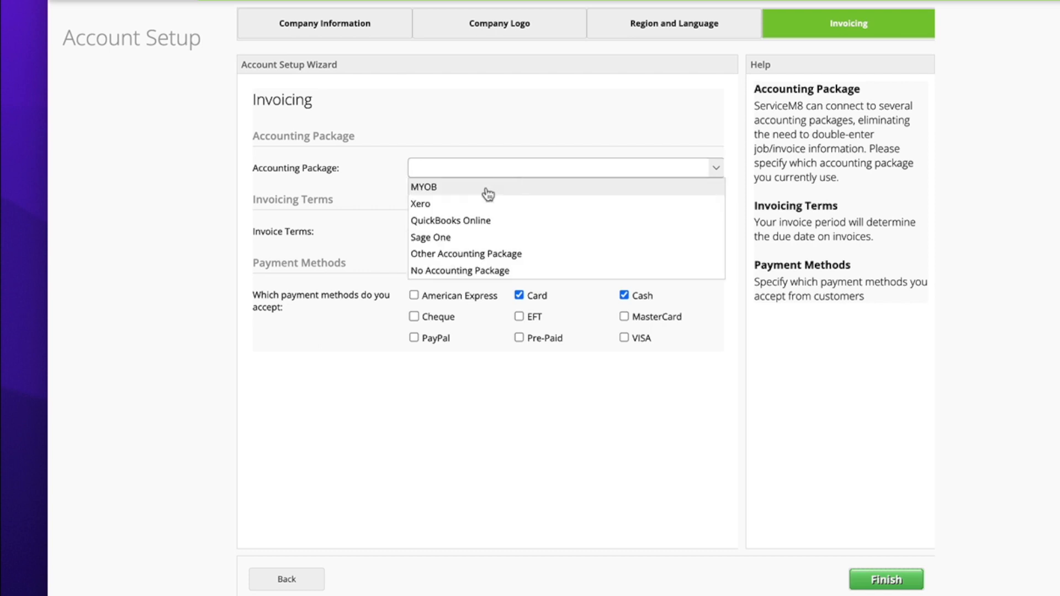
{"action": "left_click", "coordinate": [421, 270]}
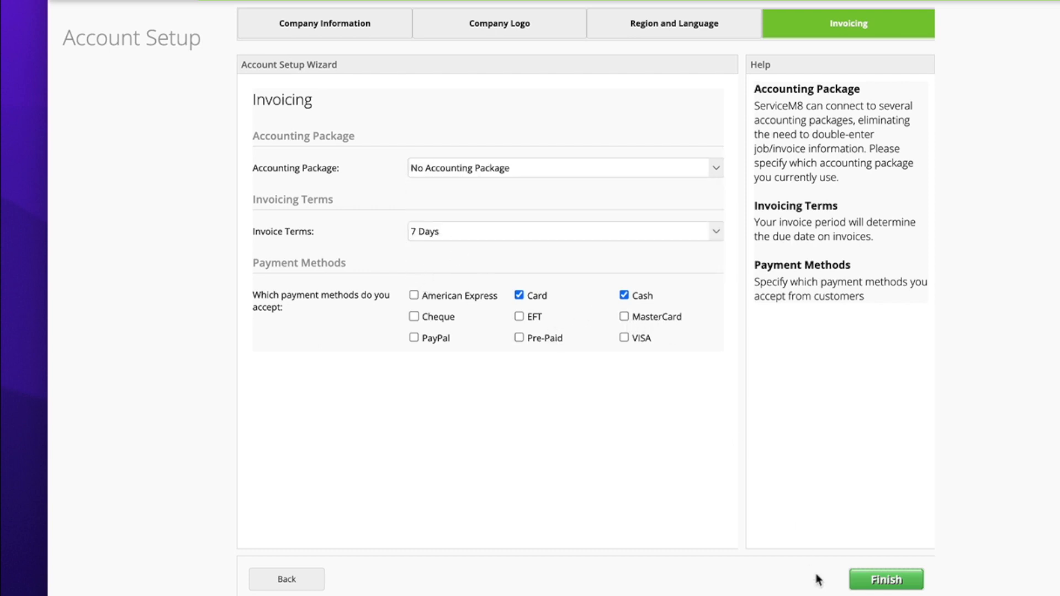
{"action": "left_click", "coordinate": [879, 586]}
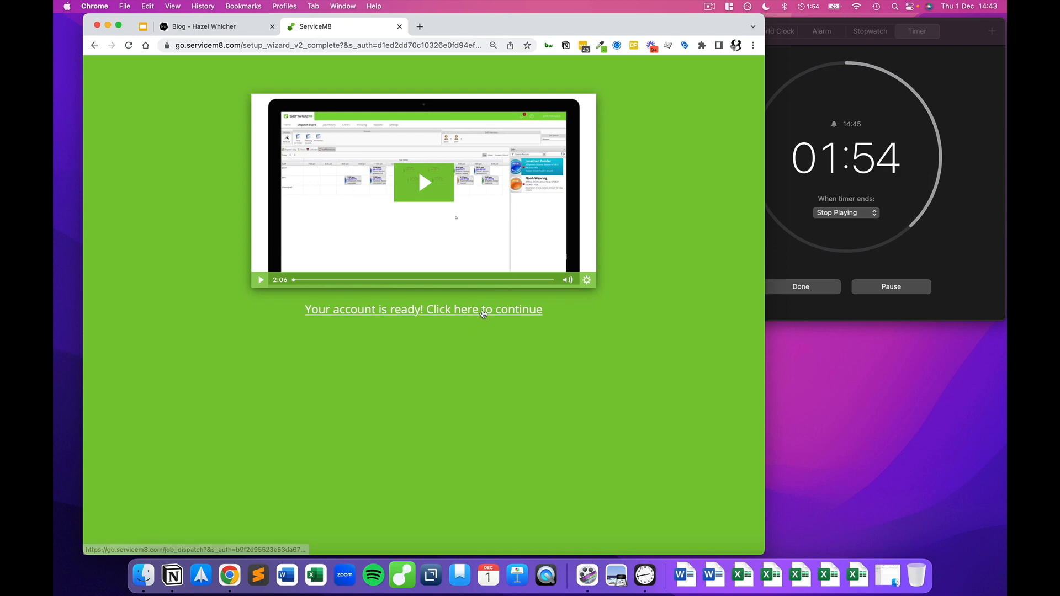
Step: Start a new job for the existing customer, fill the job address from suggestions, describe it 'Fix the tap'
{"action": "left_click", "coordinate": [483, 313]}
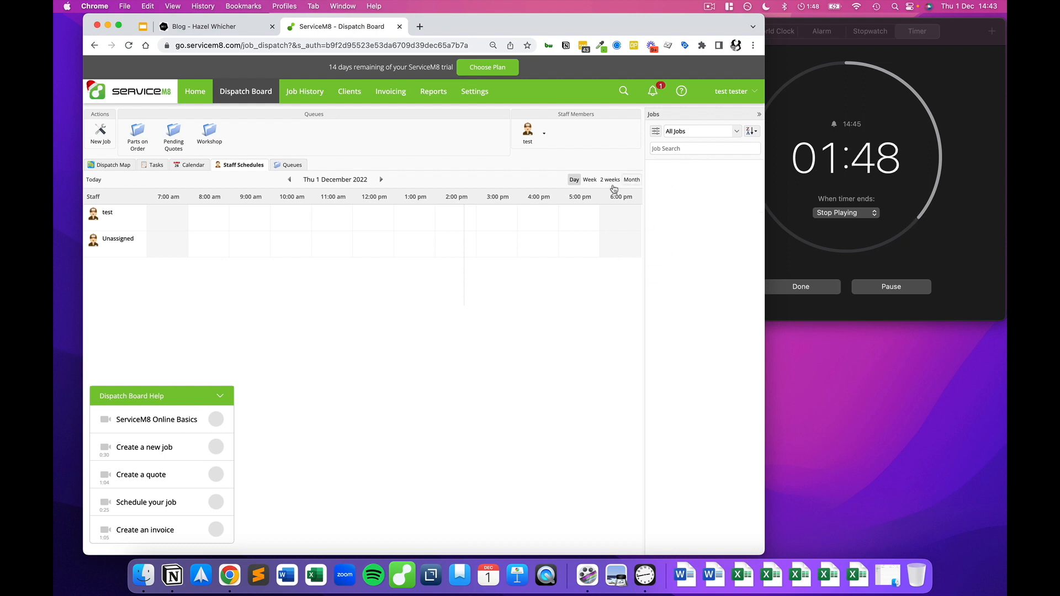
{"action": "left_click", "coordinate": [101, 142]}
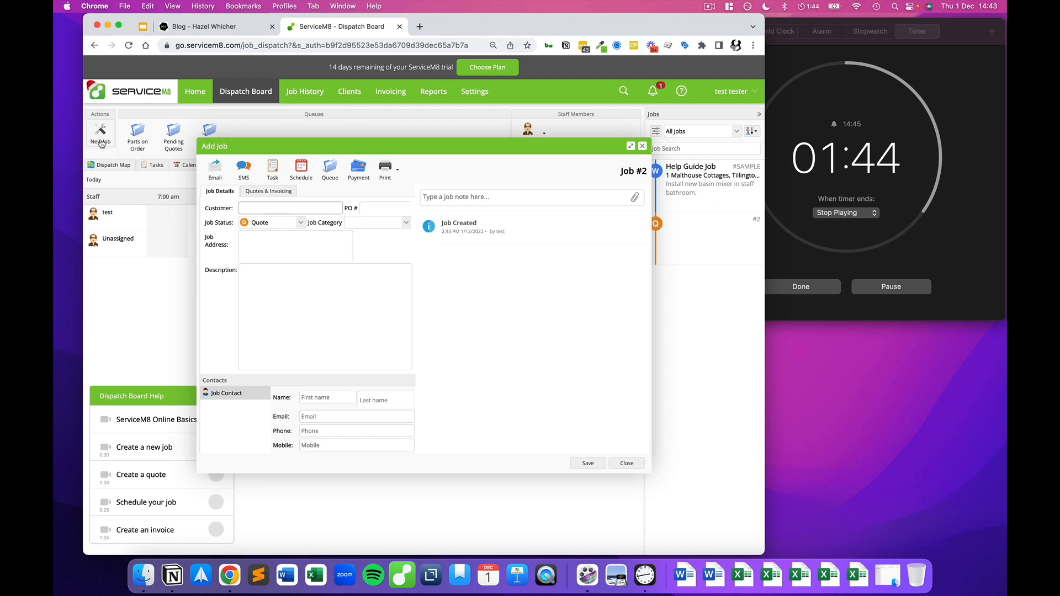
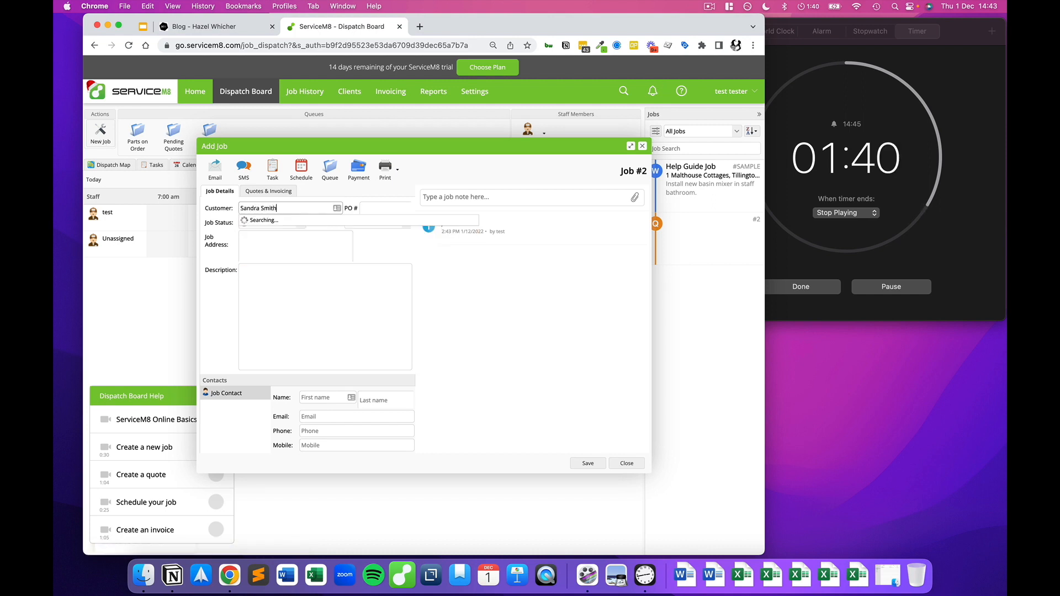
{"action": "left_click", "coordinate": [325, 233]}
{"action": "left_click", "coordinate": [265, 240]}
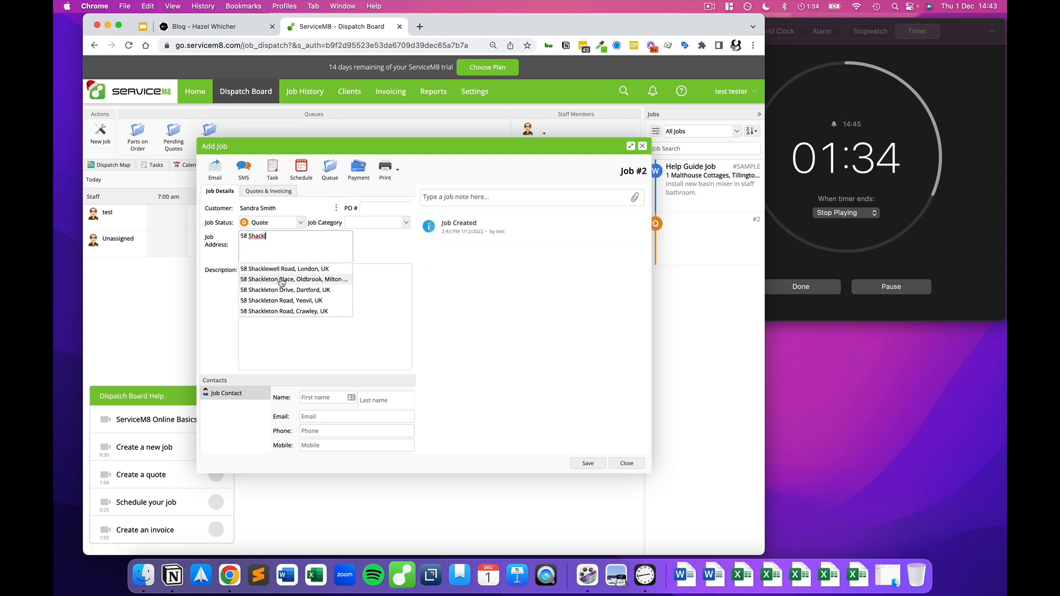
{"action": "left_click", "coordinate": [281, 280]}
{"action": "left_click", "coordinate": [265, 279]}
{"action": "type", "text": "Fix the tap"}
Step: Enter the job contact's first name, last name, e-mail and mobile number
{"action": "left_click", "coordinate": [320, 395]}
{"action": "type", "text": "S"}
{"action": "key", "text": "Tab"}
{"action": "type", "text": "Smith"}
{"action": "key", "text": "Tab"}
{"action": "type", "text": "sandra"}
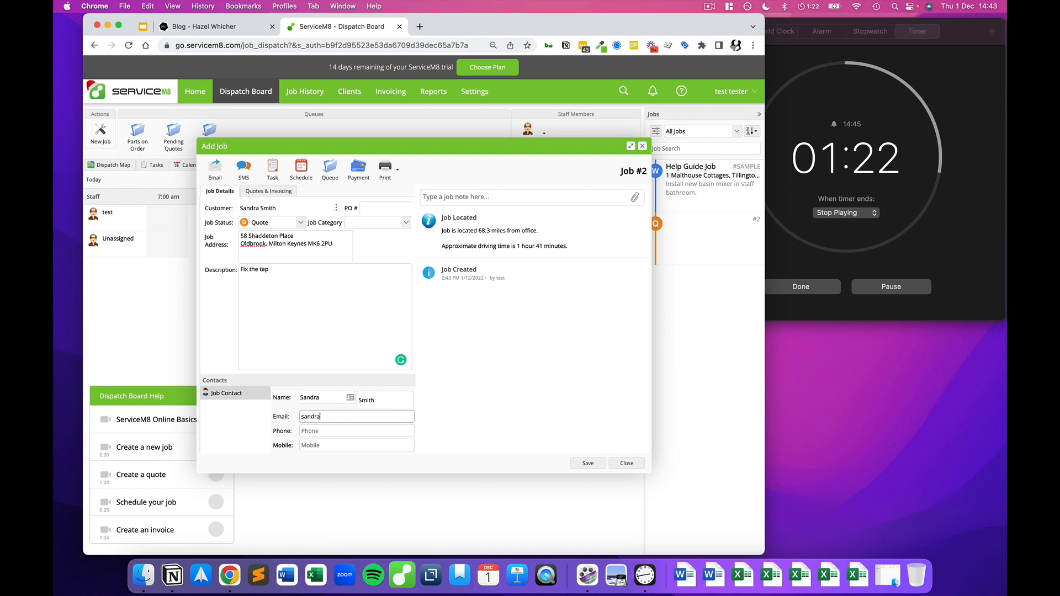
{"action": "type", "text": "@test.com"}
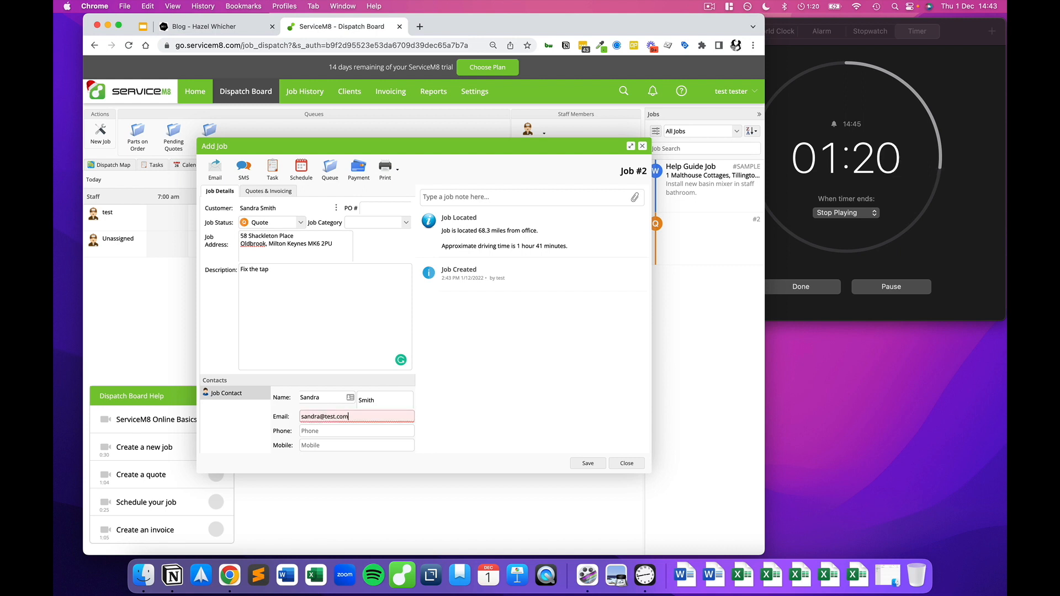
{"action": "key", "text": "Tab"}
{"action": "key", "text": "Tab"}
{"action": "type", "text": "07818000"}
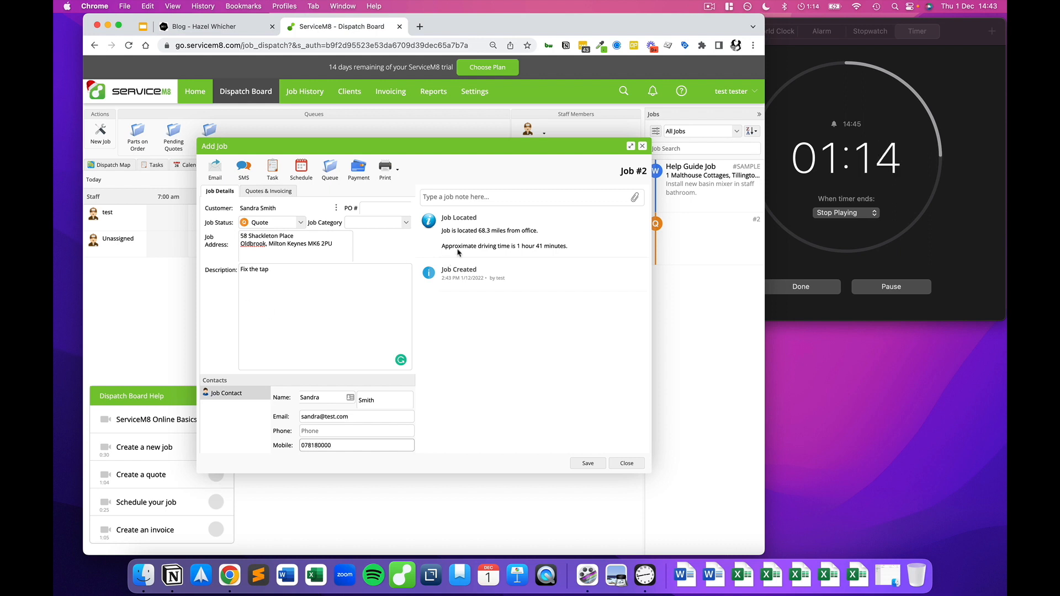
Step: Set the job status to Work Order and save the job
{"action": "left_click", "coordinate": [276, 222]}
{"action": "left_click", "coordinate": [278, 249]}
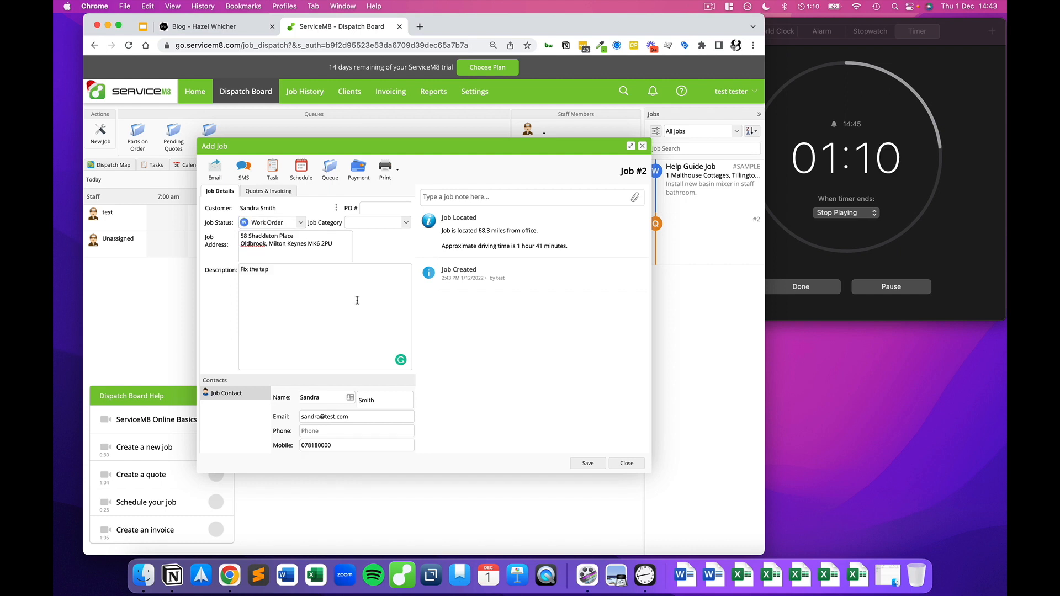
{"action": "left_click", "coordinate": [590, 464]}
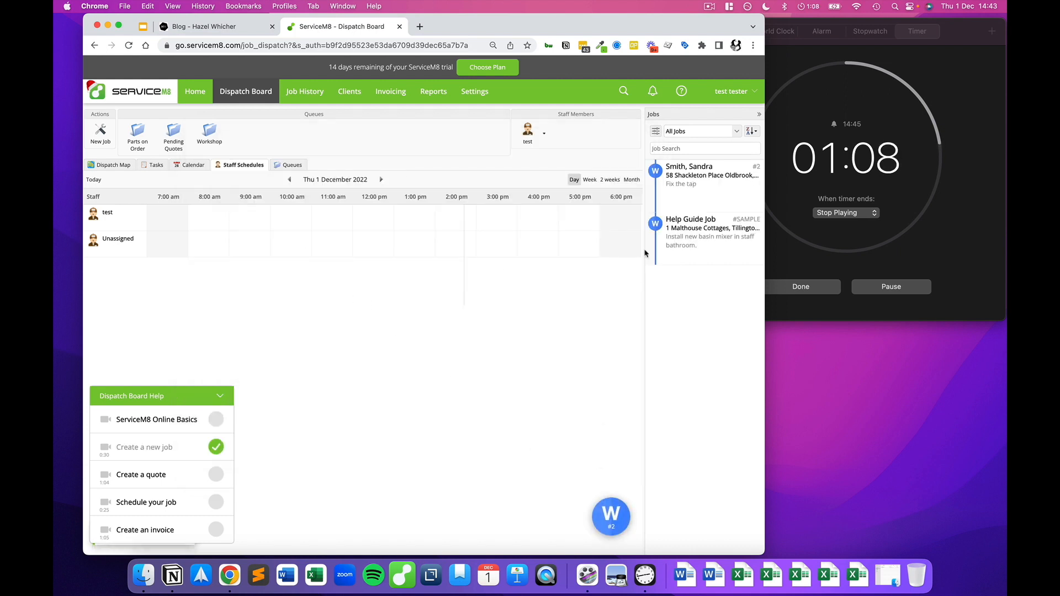
Step: Schedule job #2 at 3:00 pm today, send the schedule to a phone, and reopen the job
{"action": "left_click_drag", "start_coordinate": [707, 182], "coordinate": [499, 218]}
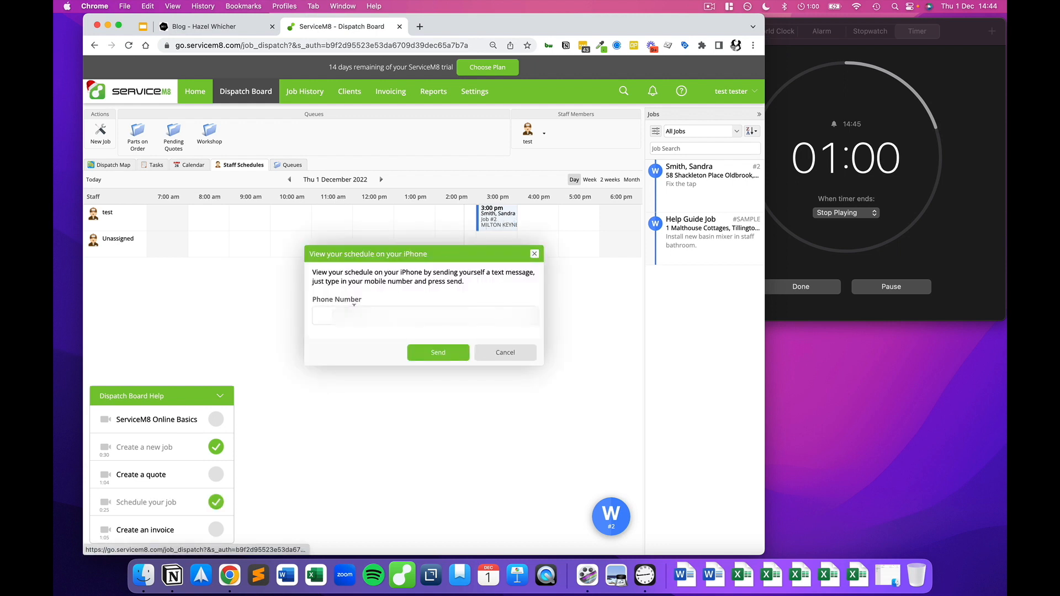
{"action": "type", "text": "0781"}
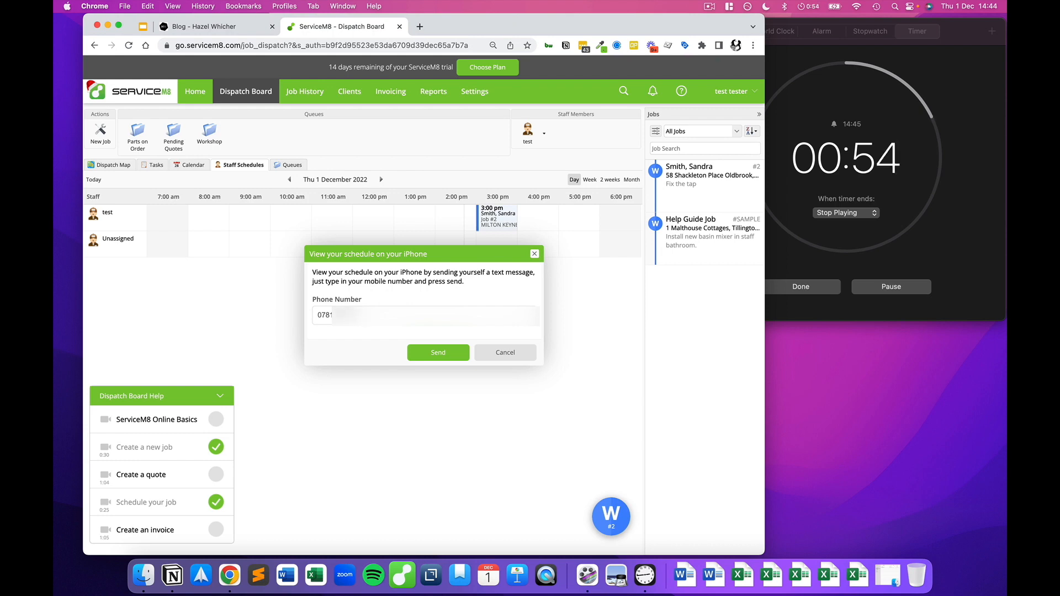
{"action": "left_click", "coordinate": [444, 355]}
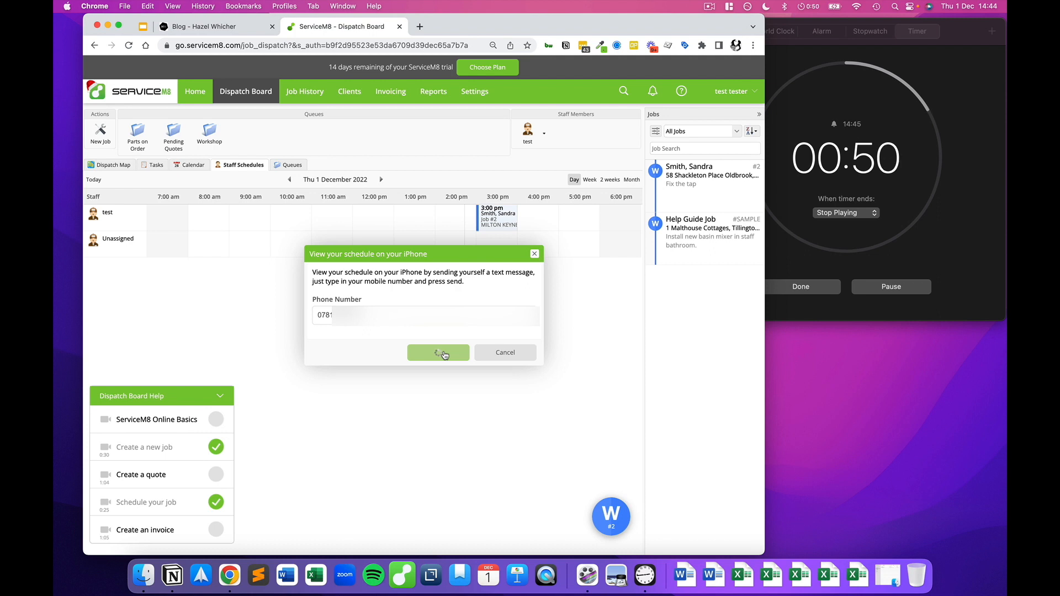
{"action": "left_click", "coordinate": [533, 354]}
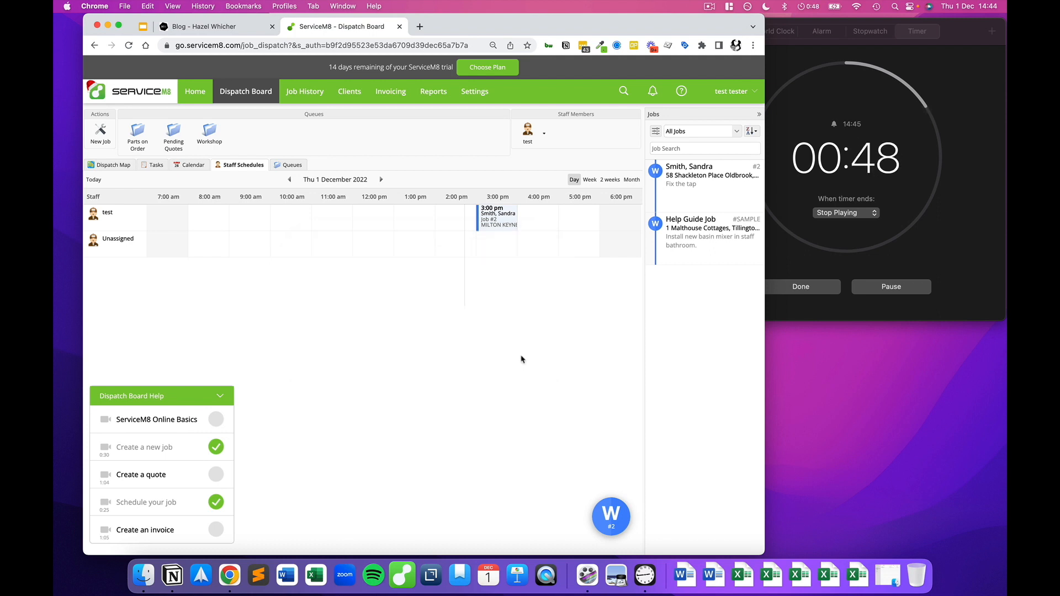
{"action": "left_click", "coordinate": [495, 219]}
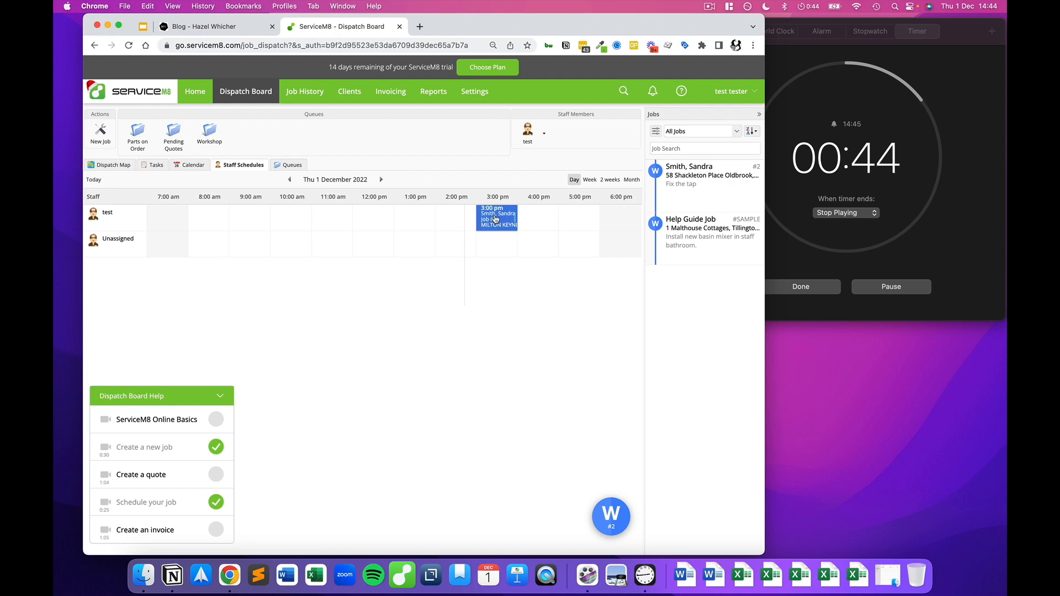
{"action": "left_click", "coordinate": [411, 284]}
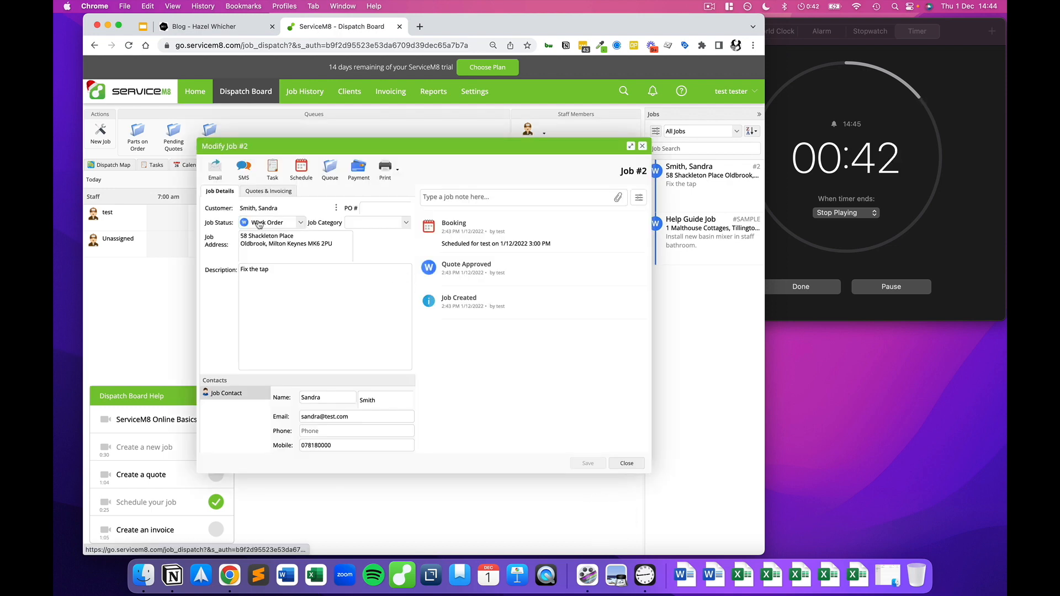
Step: On Quotes & Invoicing, add a Labour line priced at £70
{"action": "left_click", "coordinate": [256, 191]}
{"action": "left_click", "coordinate": [236, 280]}
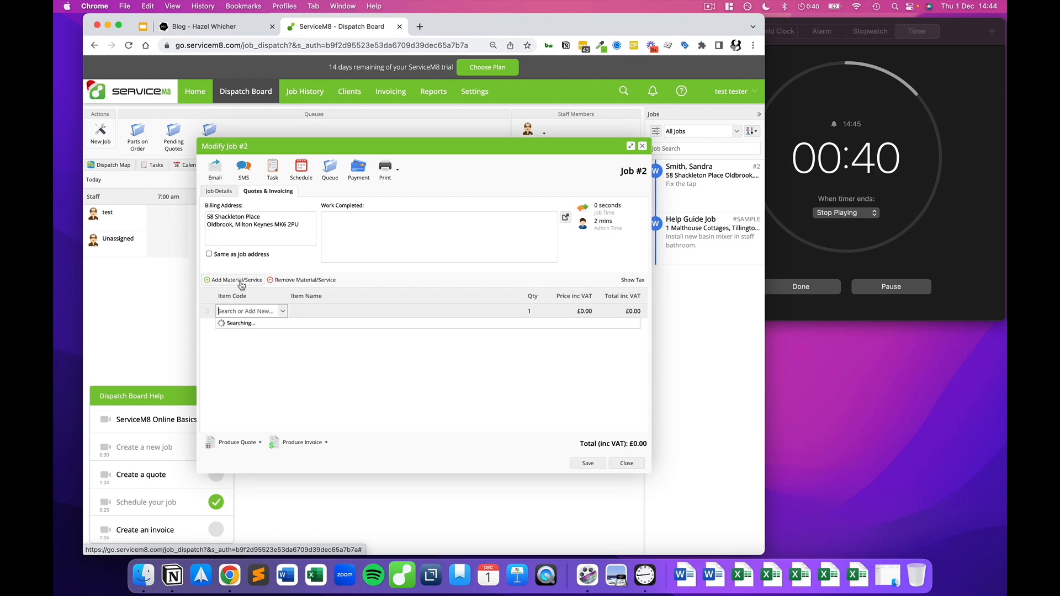
{"action": "type", "text": "labour"}
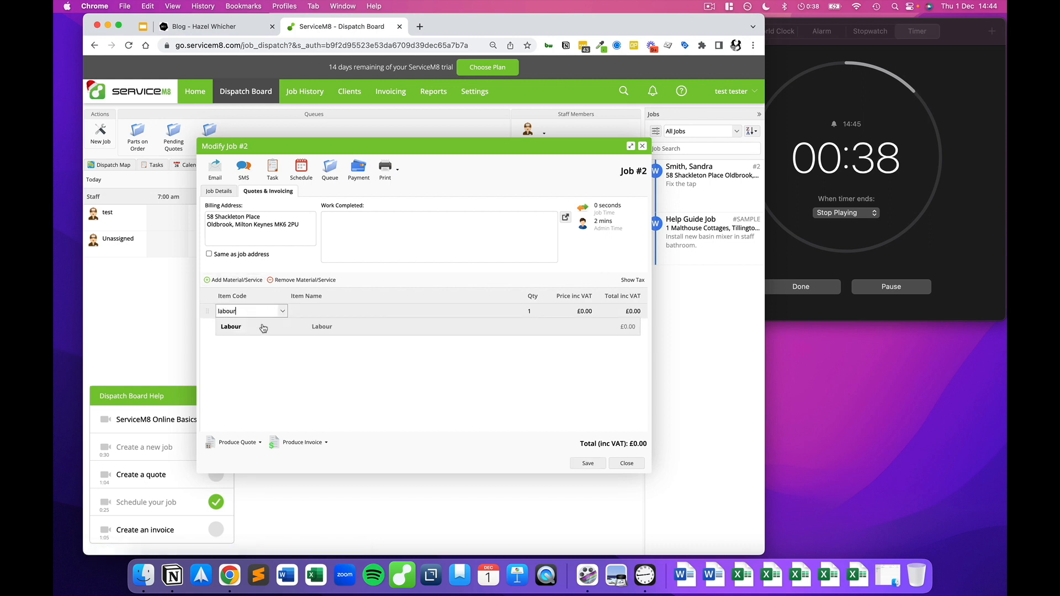
{"action": "left_click", "coordinate": [264, 329]}
{"action": "left_click", "coordinate": [584, 311]}
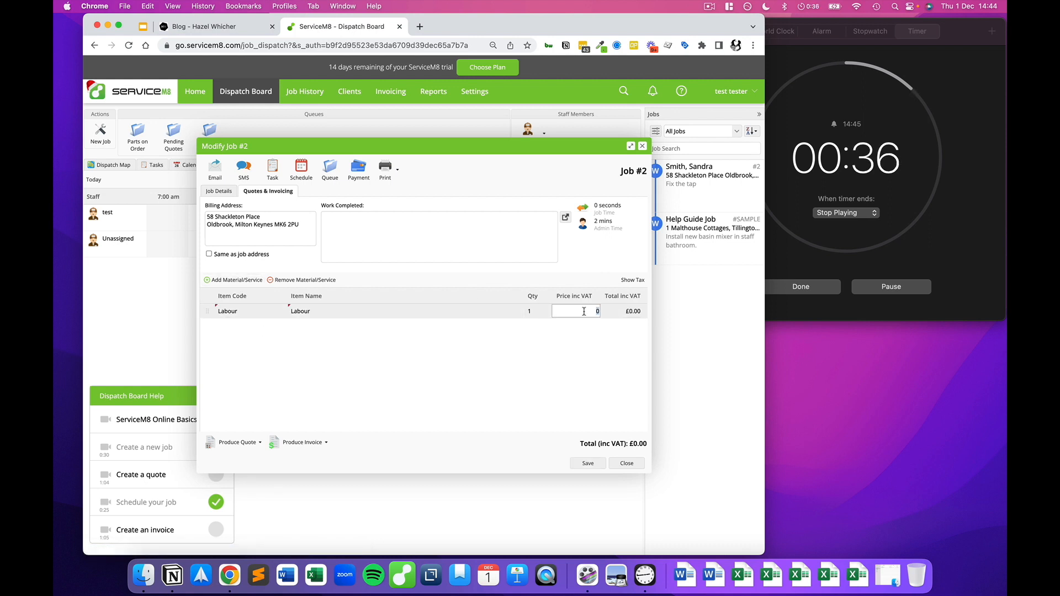
{"action": "type", "text": "70"}
{"action": "left_click", "coordinate": [386, 380]}
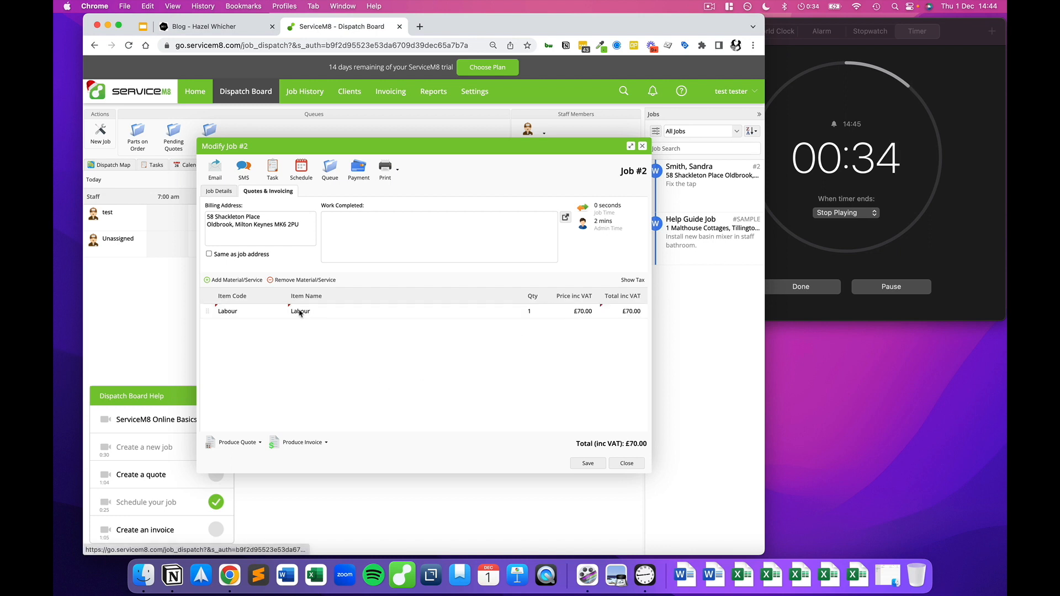
Step: Create a new Tap item priced at £50, bringing the total to £120, and produce the invoice
{"action": "left_click", "coordinate": [247, 280]}
{"action": "type", "text": "Tap"}
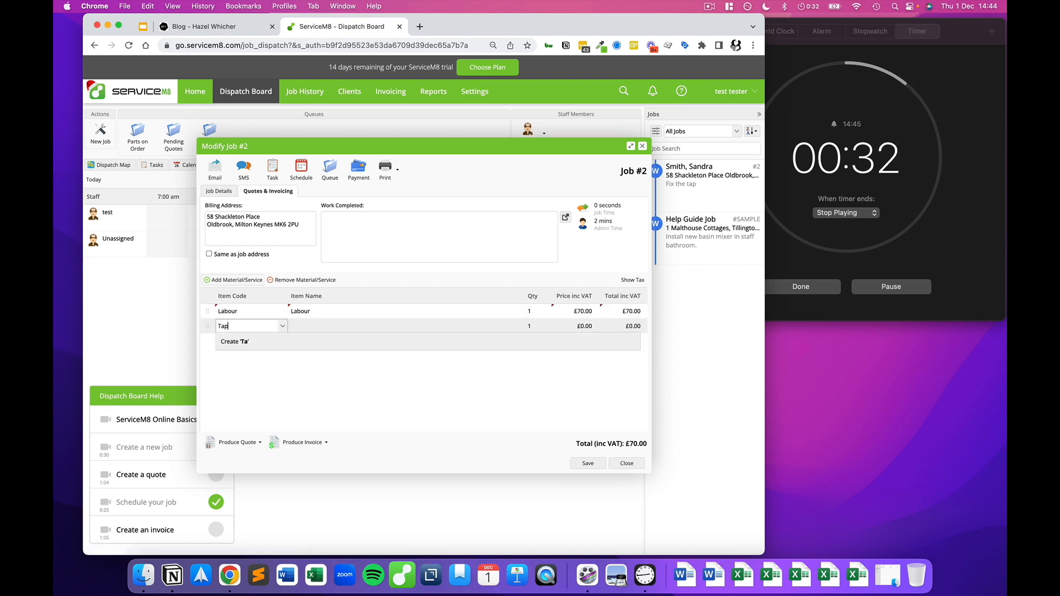
{"action": "left_click", "coordinate": [246, 343]}
{"action": "type", "text": "Tap"}
{"action": "key", "text": "Tab"}
{"action": "key", "text": "Tab"}
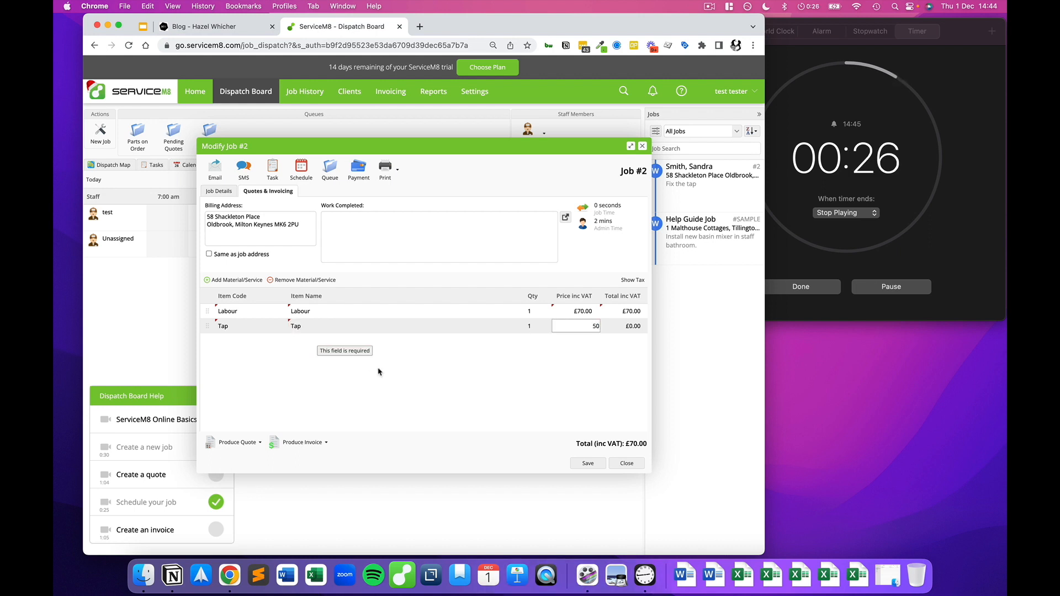
{"action": "left_click", "coordinate": [398, 382]}
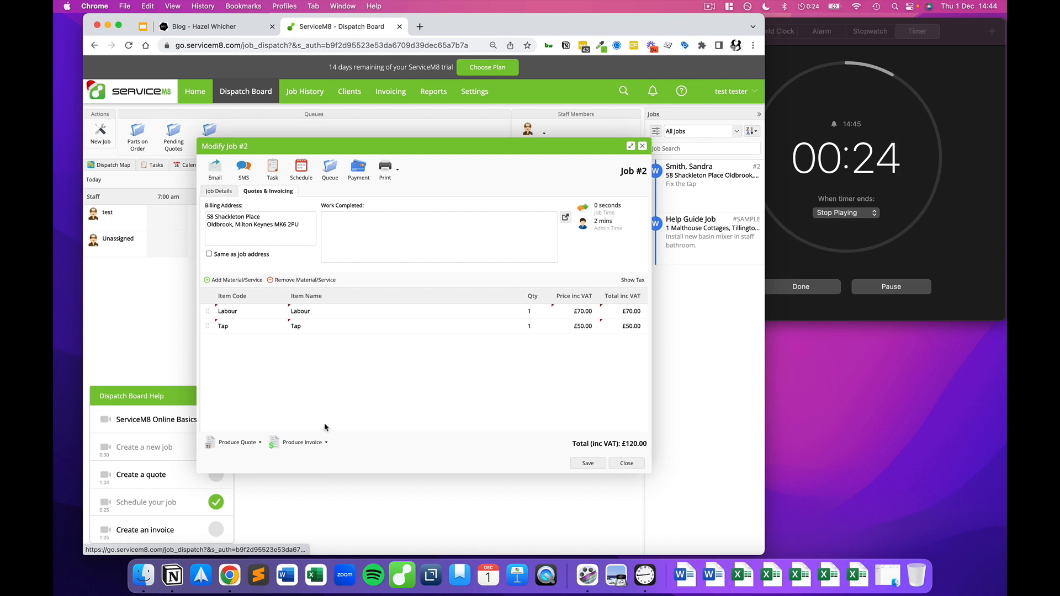
{"action": "left_click", "coordinate": [297, 445]}
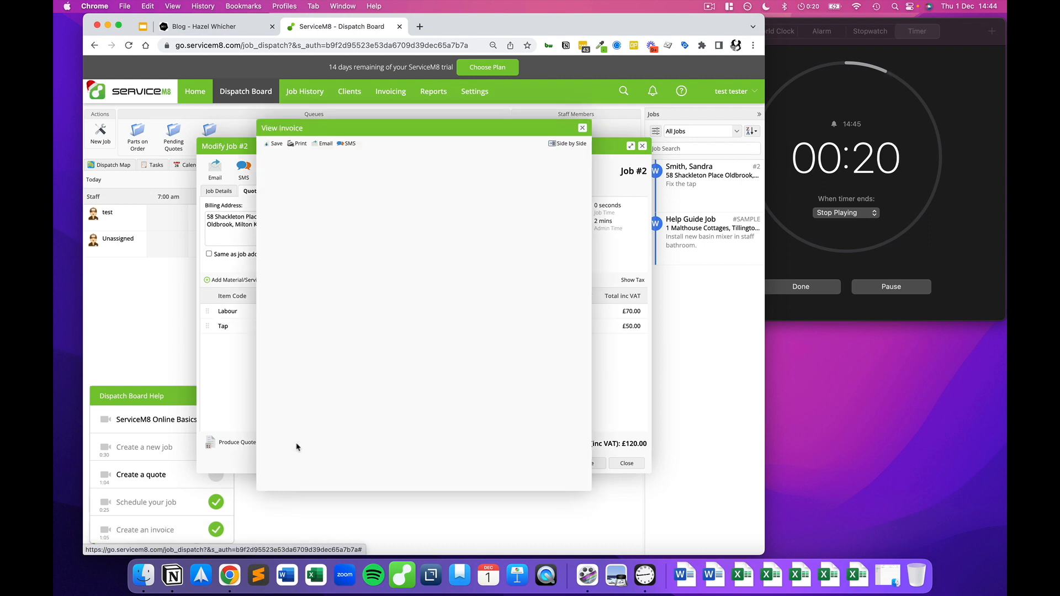
Step: Email the generated Tax Invoice PDF for job #2 to the customer, then close the invoice preview
{"action": "scroll", "coordinate": [370, 350], "scroll_direction": "down", "scroll_amount": 2}
{"action": "scroll", "coordinate": [370, 350], "scroll_direction": "up", "scroll_amount": 2}
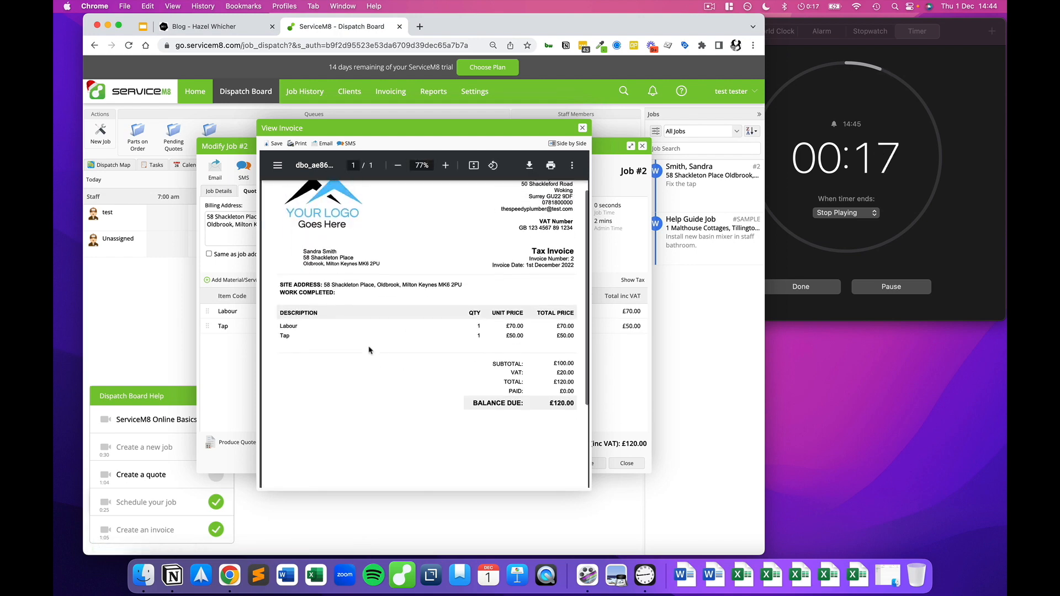
{"action": "left_click", "coordinate": [325, 145]}
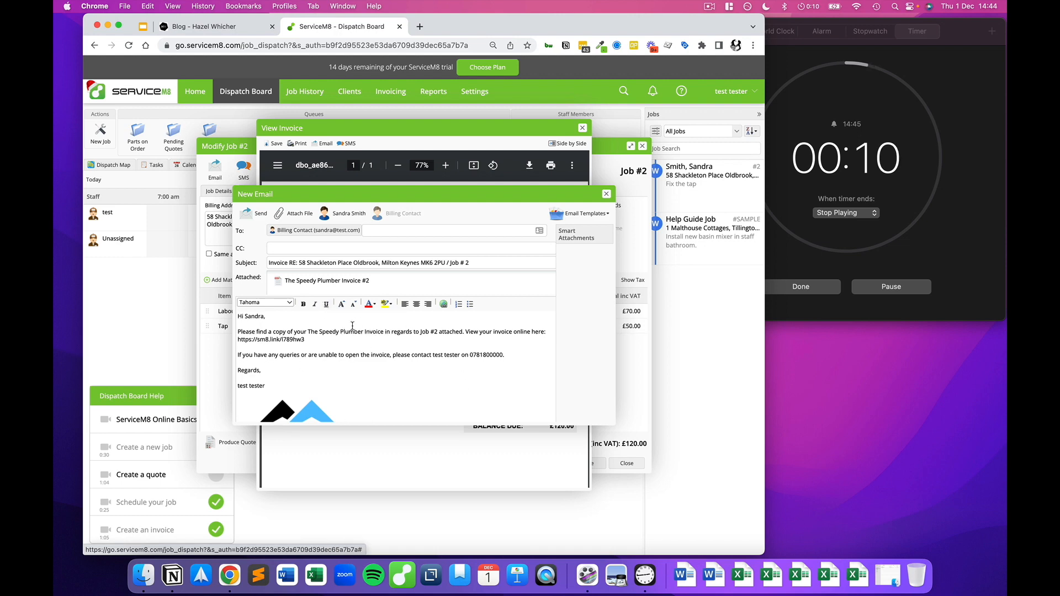
{"action": "left_click", "coordinate": [253, 214]}
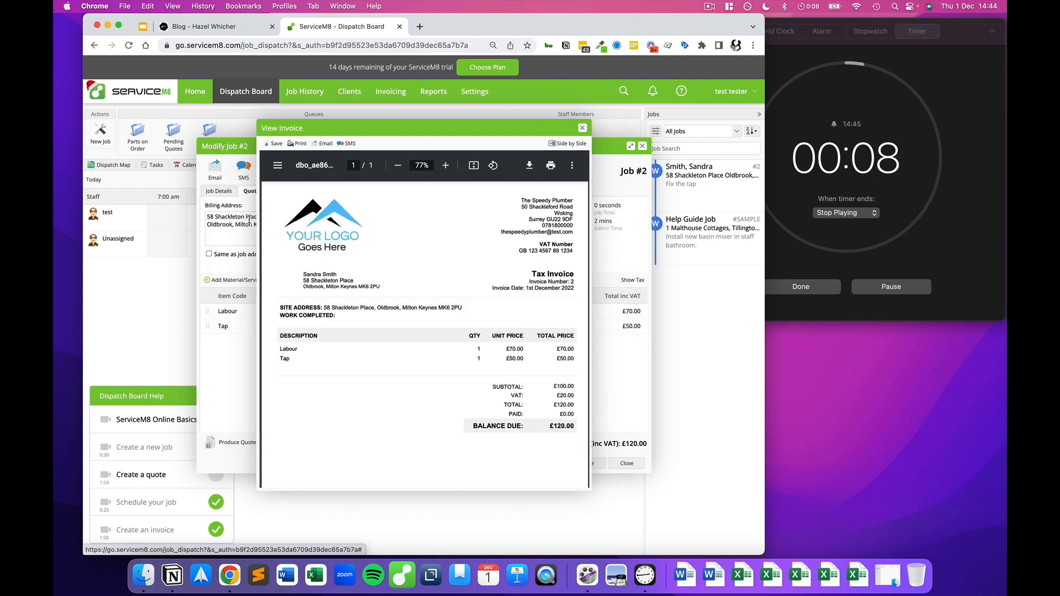
{"action": "left_click", "coordinate": [582, 128]}
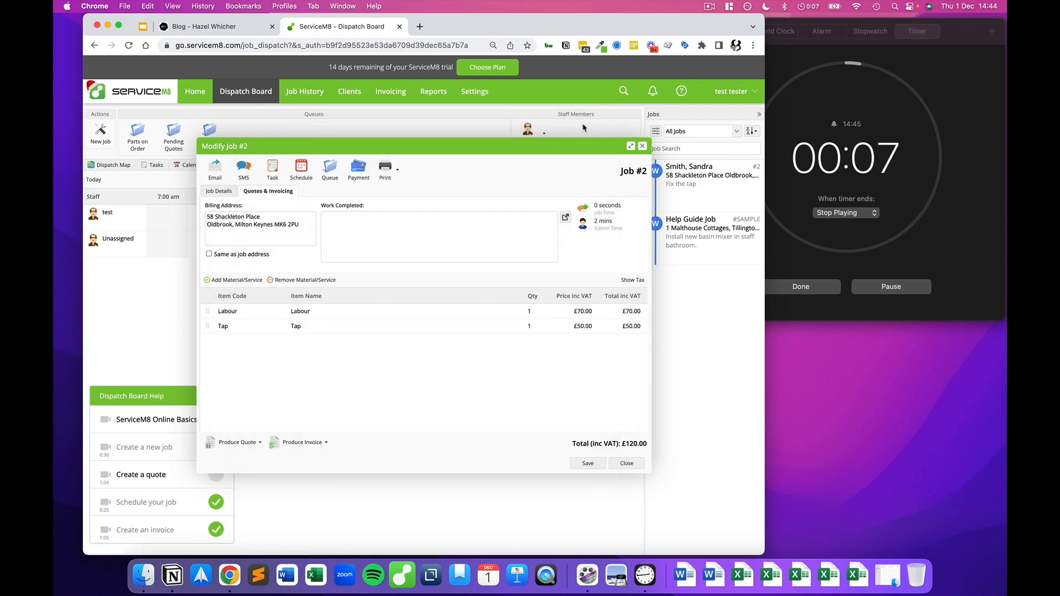
Step: On the Job Details tab, change job #2's status to Completed
{"action": "left_click", "coordinate": [219, 191]}
{"action": "left_click", "coordinate": [271, 222]}
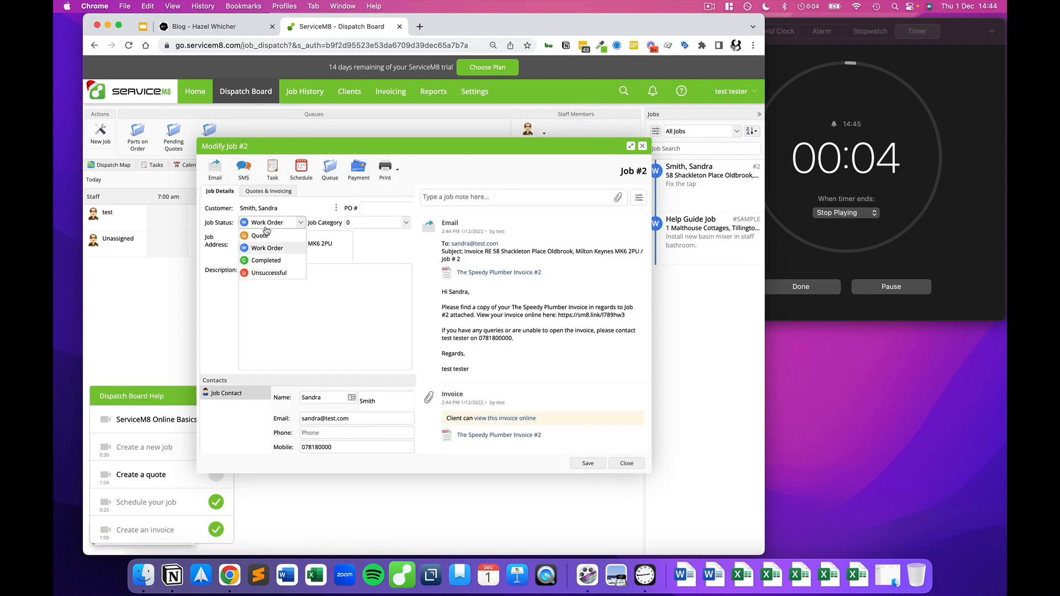
{"action": "left_click", "coordinate": [275, 259]}
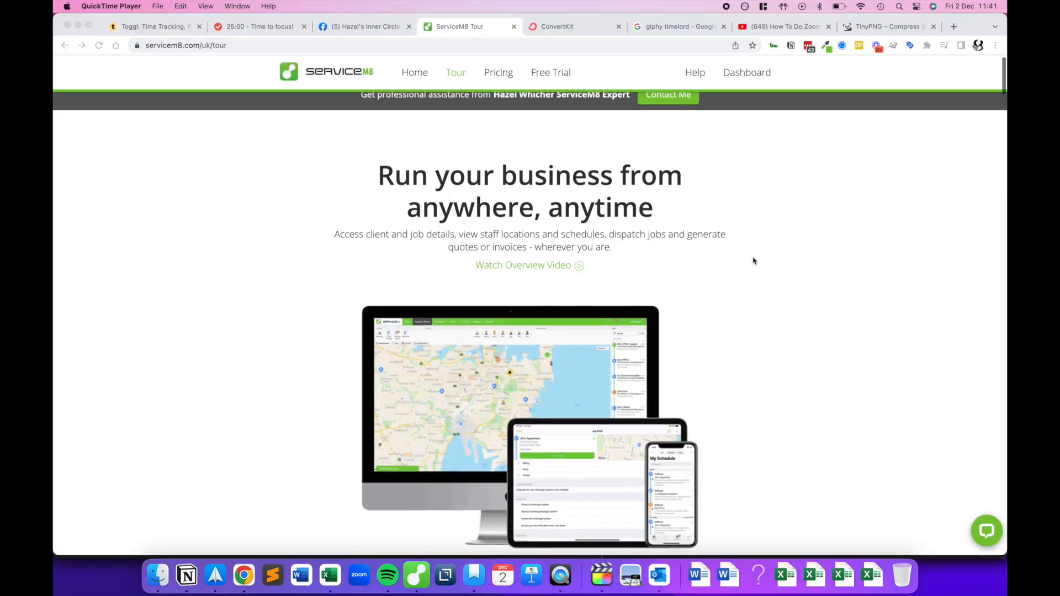
{"action": "scroll", "coordinate": [753, 260], "scroll_direction": "down", "scroll_amount": 5}
{"action": "scroll", "coordinate": [753, 261], "scroll_direction": "down", "scroll_amount": 5}
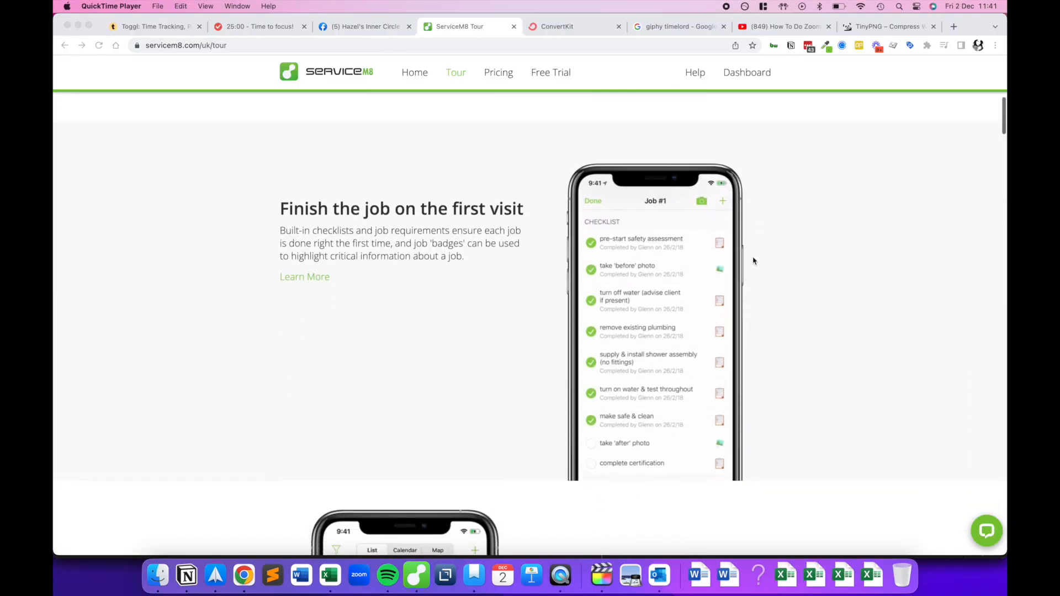
{"action": "scroll", "coordinate": [753, 260], "scroll_direction": "down", "scroll_amount": 2}
{"action": "scroll", "coordinate": [764, 196], "scroll_direction": "down", "scroll_amount": 1}
{"action": "scroll", "coordinate": [765, 196], "scroll_direction": "down", "scroll_amount": 3}
{"action": "scroll", "coordinate": [766, 196], "scroll_direction": "down", "scroll_amount": 3}
{"action": "scroll", "coordinate": [766, 196], "scroll_direction": "down", "scroll_amount": 1}
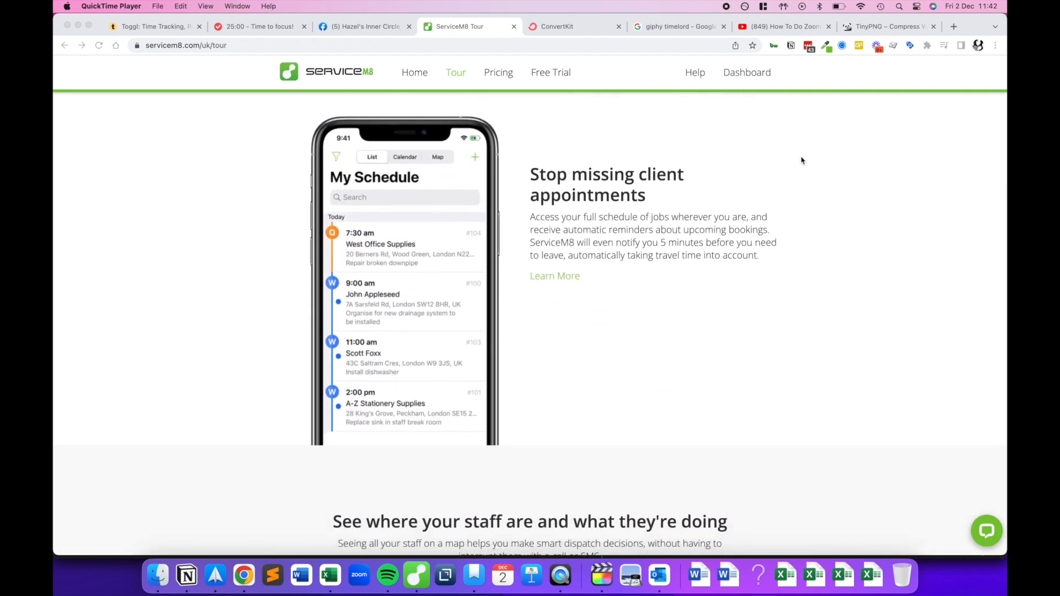
{"action": "scroll", "coordinate": [809, 157], "scroll_direction": "down", "scroll_amount": 8}
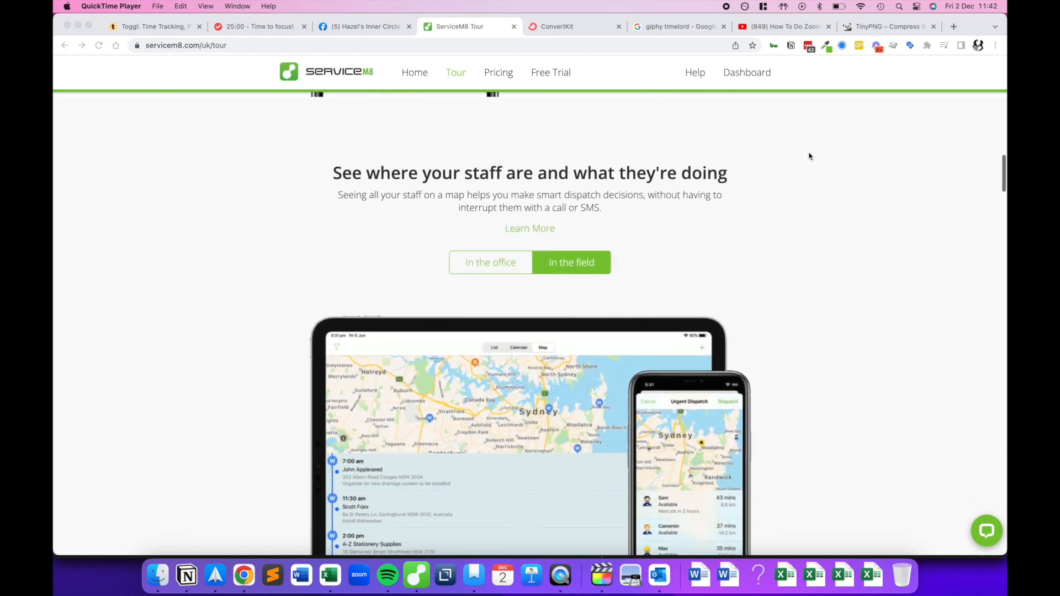
{"action": "scroll", "coordinate": [808, 156], "scroll_direction": "down", "scroll_amount": 1}
{"action": "scroll", "coordinate": [808, 156], "scroll_direction": "down", "scroll_amount": 1}
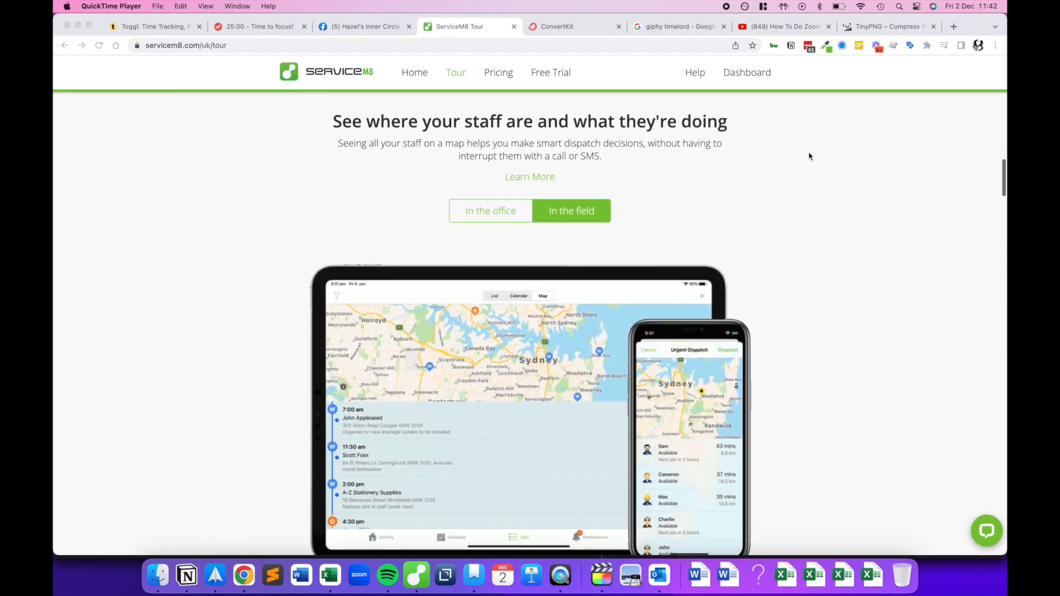
{"action": "scroll", "coordinate": [809, 156], "scroll_direction": "down", "scroll_amount": 15}
{"action": "scroll", "coordinate": [808, 157], "scroll_direction": "down", "scroll_amount": 1}
{"action": "scroll", "coordinate": [809, 157], "scroll_direction": "down", "scroll_amount": 7}
{"action": "scroll", "coordinate": [809, 157], "scroll_direction": "down", "scroll_amount": 5}
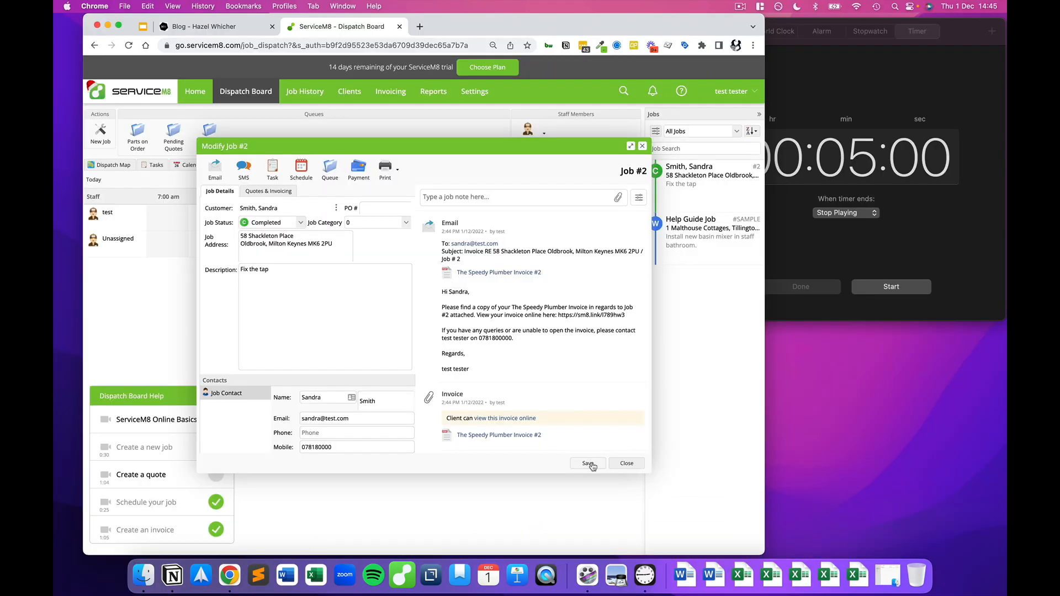
Step: Save job #2, view the Learning Roadmap help page, then go back to the Dispatch Board
{"action": "left_click", "coordinate": [589, 463]}
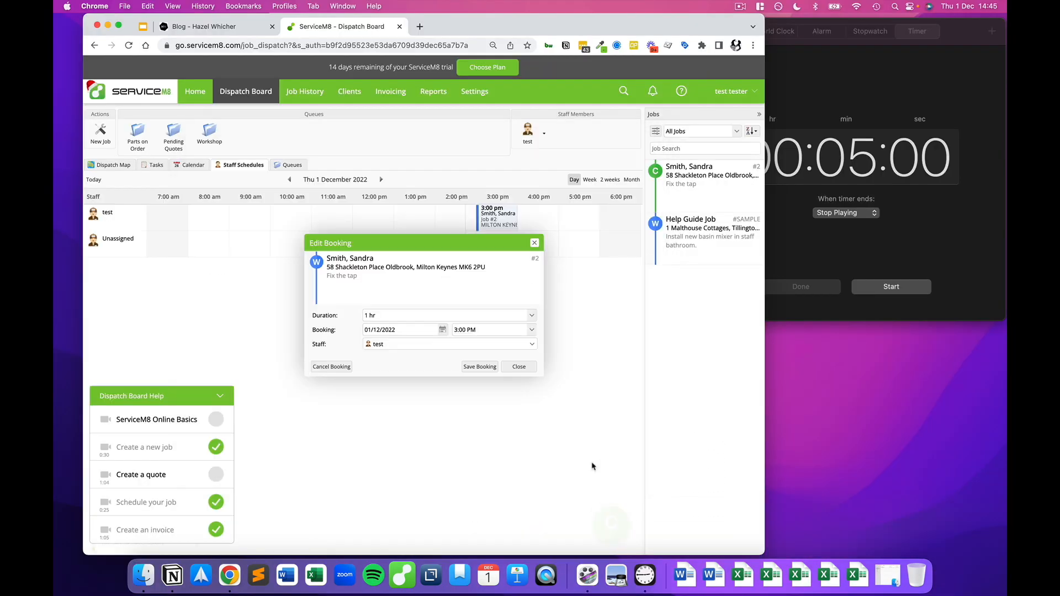
{"action": "left_click", "coordinate": [684, 100]}
{"action": "left_click", "coordinate": [669, 141]}
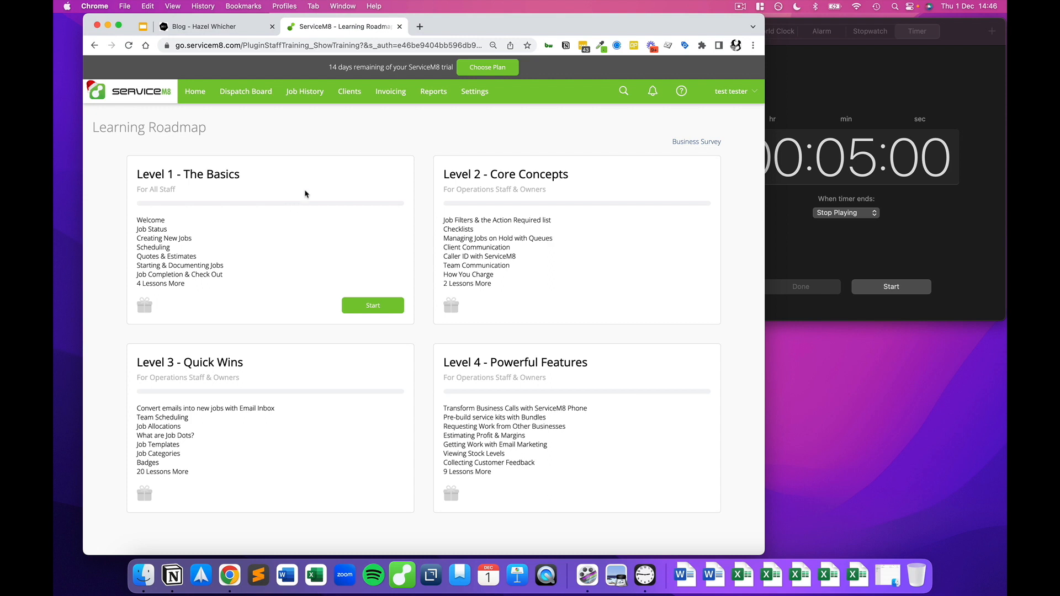
{"action": "left_click", "coordinate": [253, 94]}
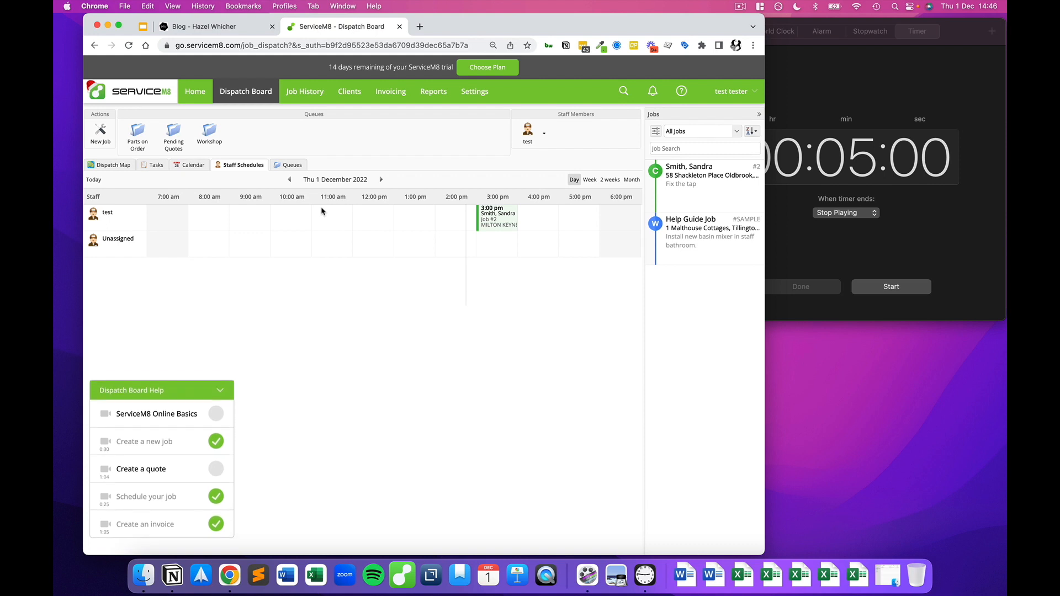